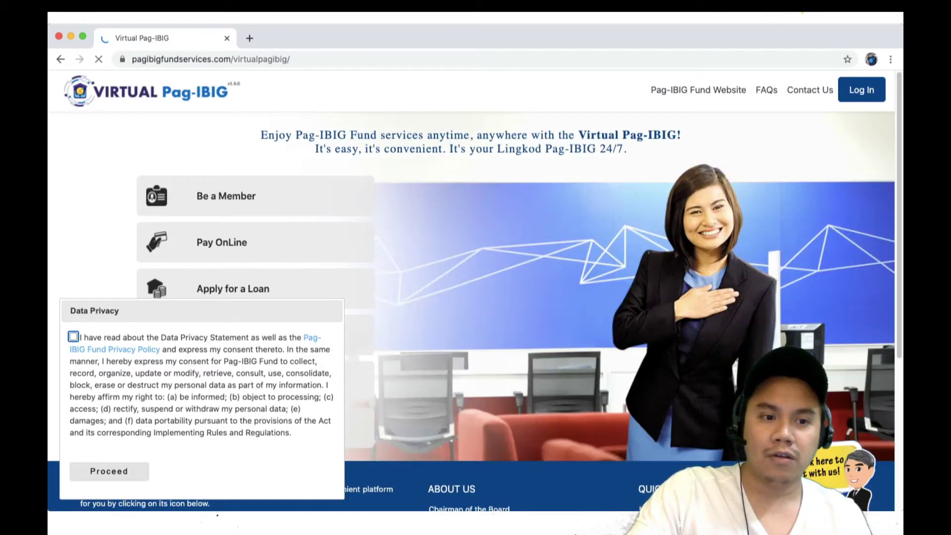
Step: Accept the data privacy statement and proceed past the notice
{"action": "key", "text": "space"}
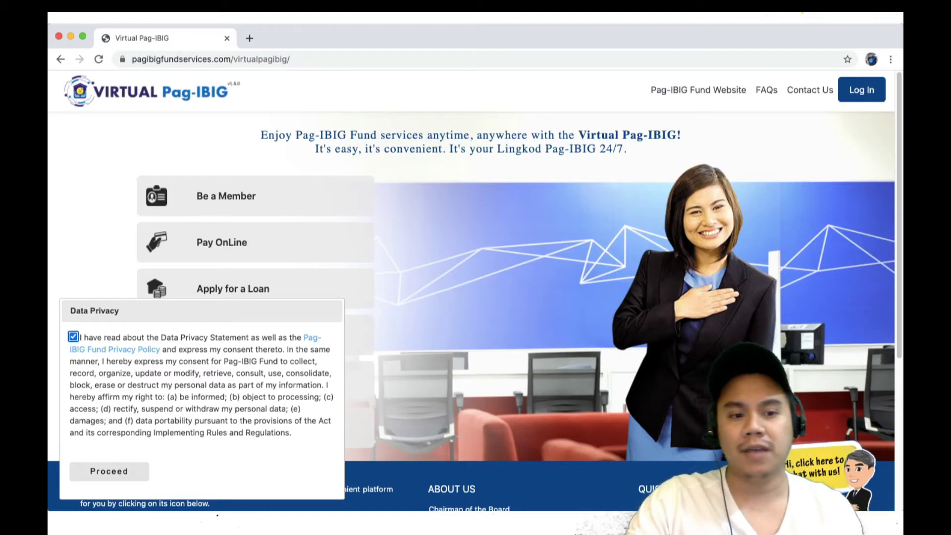
{"action": "key", "text": "Tab"}
{"action": "key", "text": "Return"}
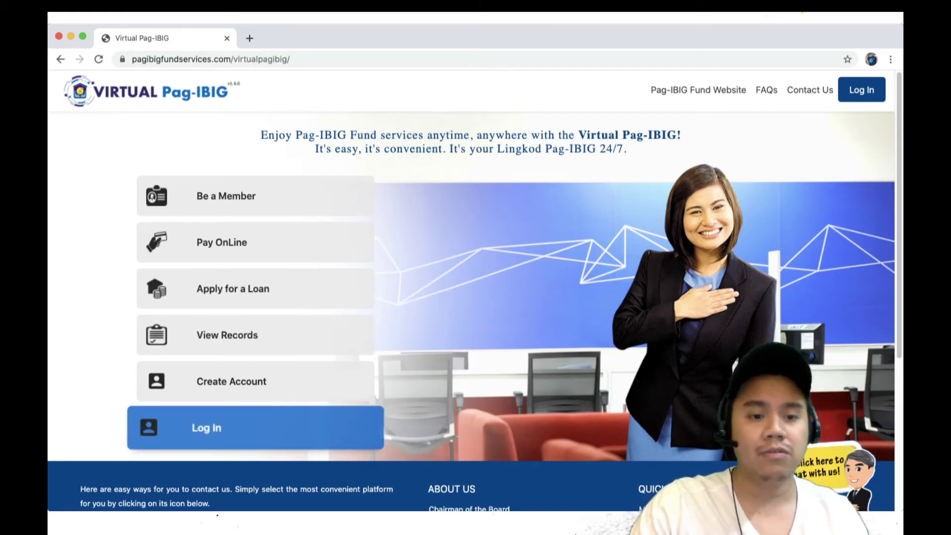
Step: Log in to the member account with the account e-mail address and password
{"action": "left_click", "coordinate": [206, 427]}
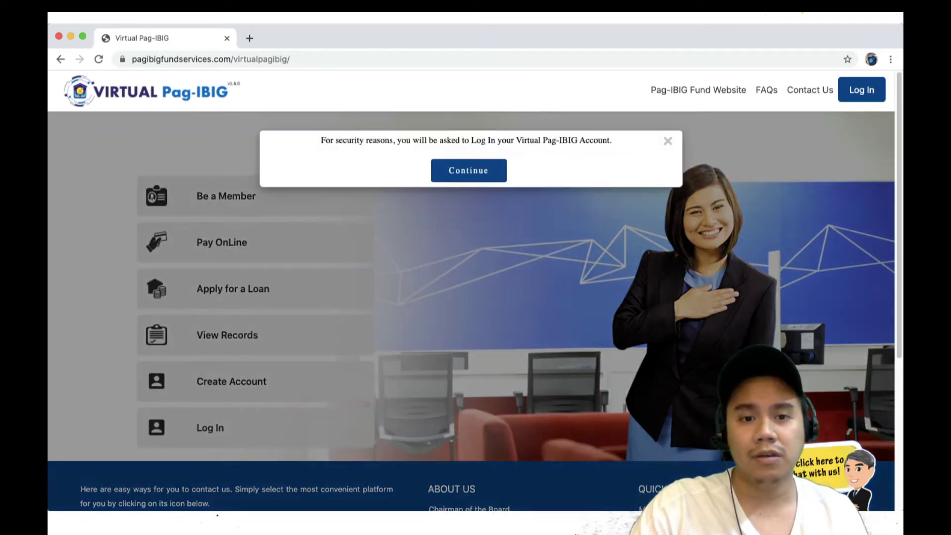
{"action": "left_click", "coordinate": [469, 171]}
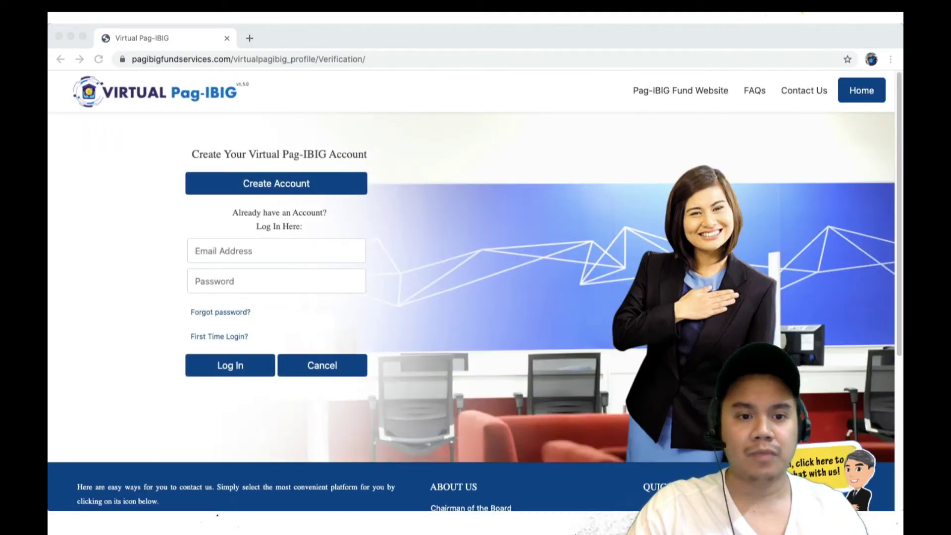
{"action": "left_click", "coordinate": [276, 251]}
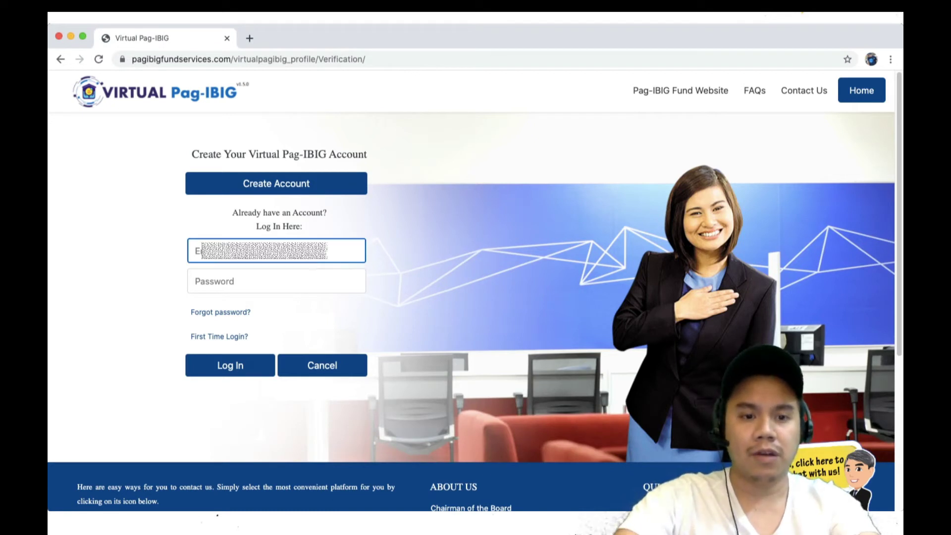
{"action": "type", "text": "g"}
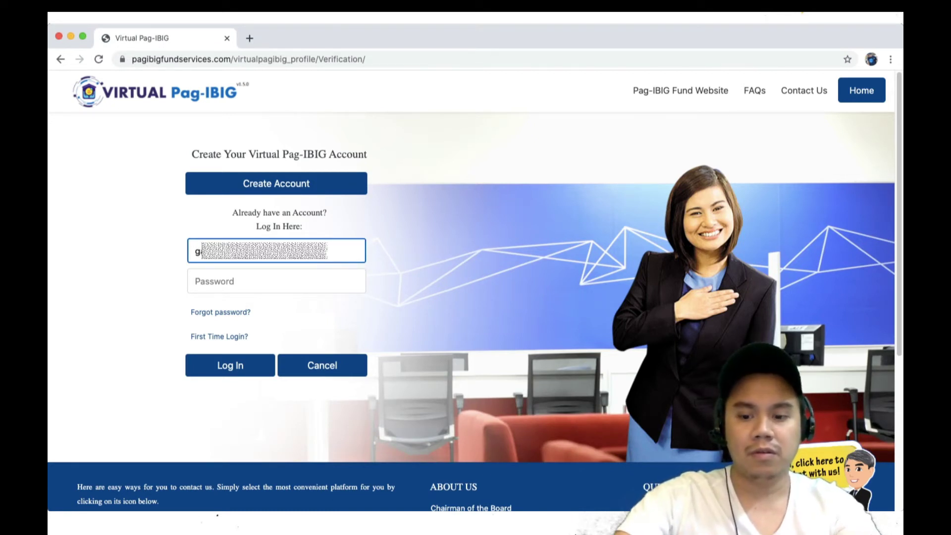
{"action": "left_click", "coordinate": [276, 281]}
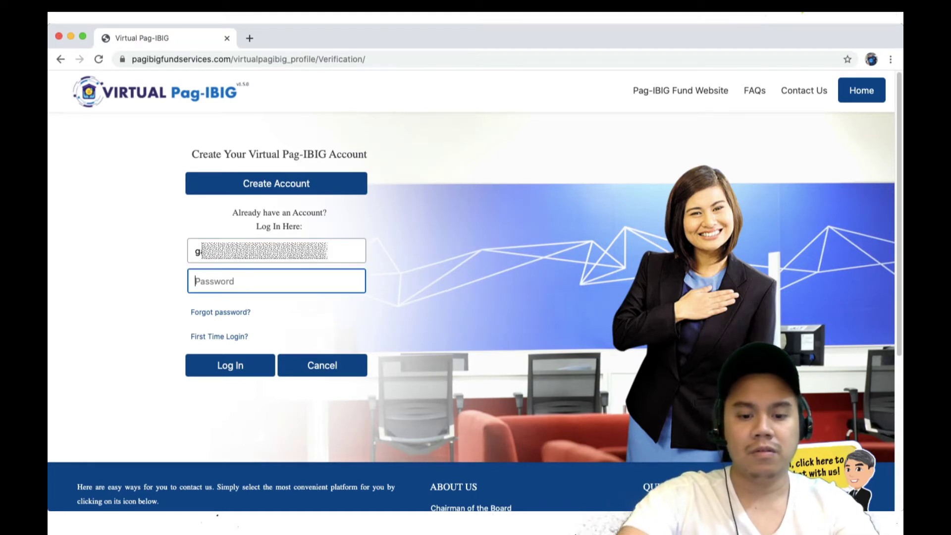
{"action": "type", "text": "********"}
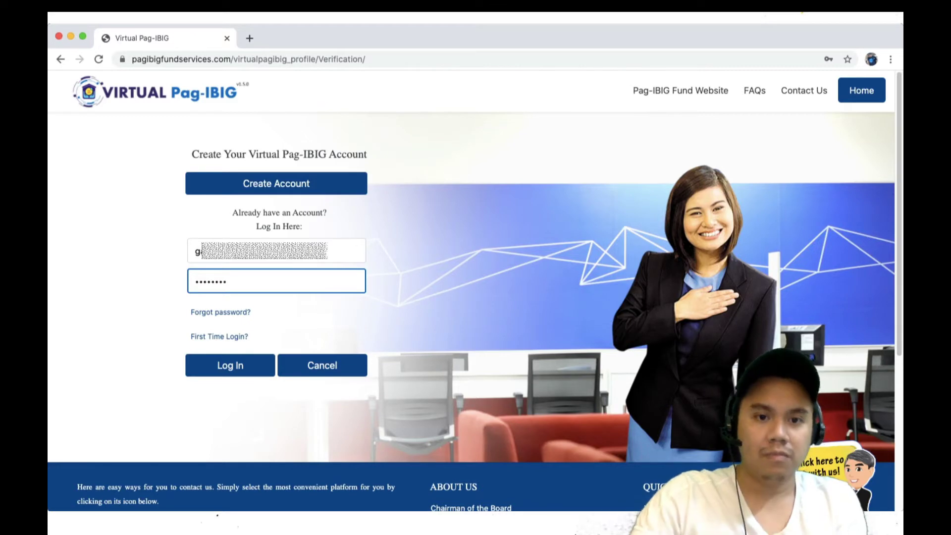
{"action": "key", "text": "Return"}
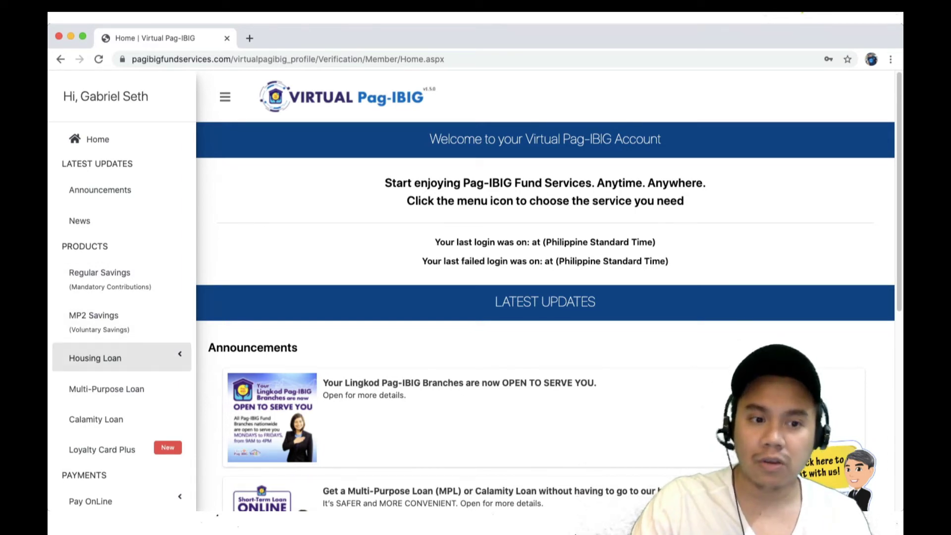
Step: Expand Housing Loan, browse the sidebar services, and open Regular Savings
{"action": "left_click", "coordinate": [121, 357]}
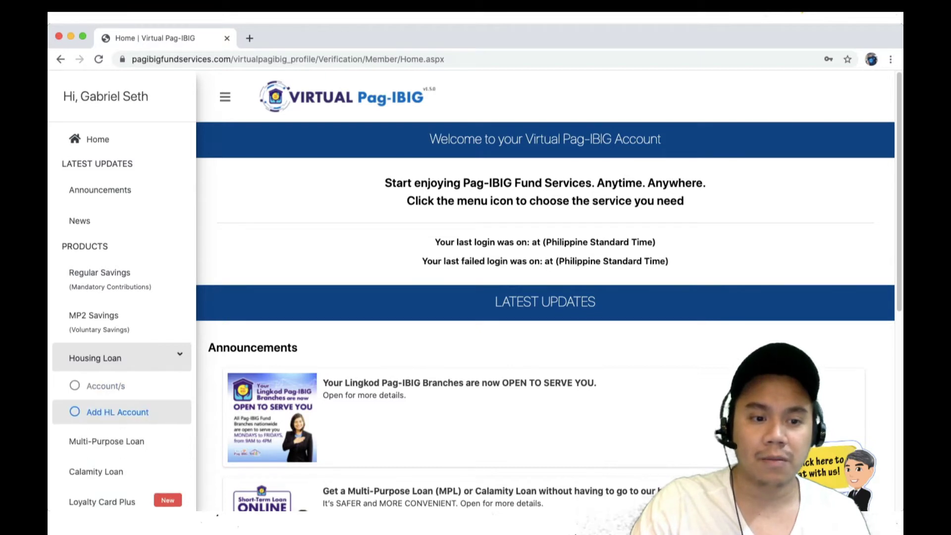
{"action": "scroll", "coordinate": [121, 366], "scroll_direction": "down", "scroll_amount": 2}
{"action": "scroll", "coordinate": [122, 377], "scroll_direction": "down", "scroll_amount": 2}
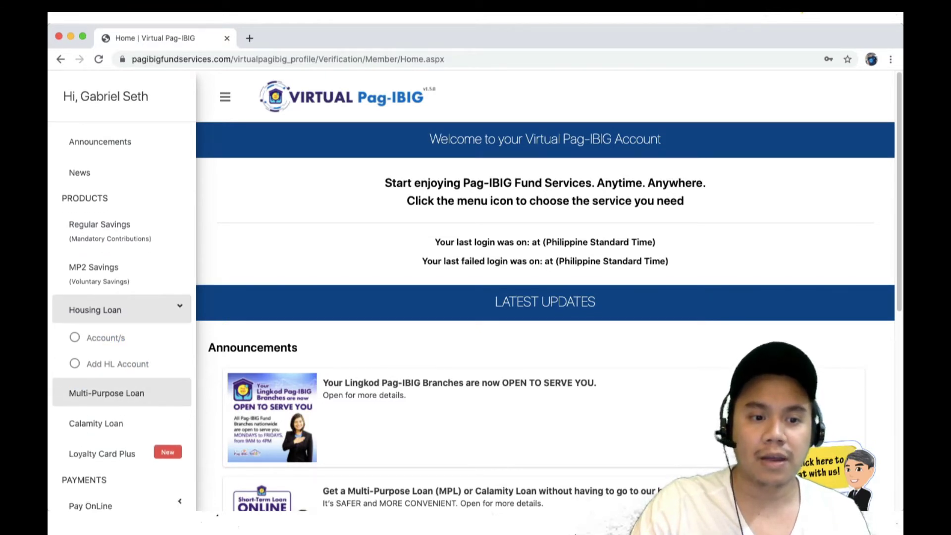
{"action": "scroll", "coordinate": [121, 376], "scroll_direction": "down", "scroll_amount": 6}
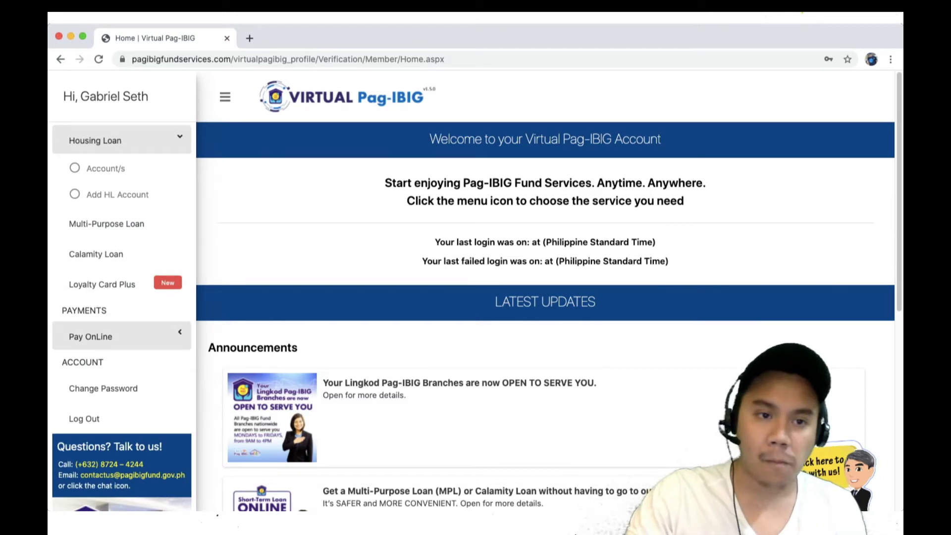
{"action": "scroll", "coordinate": [122, 327], "scroll_direction": "up", "scroll_amount": 8}
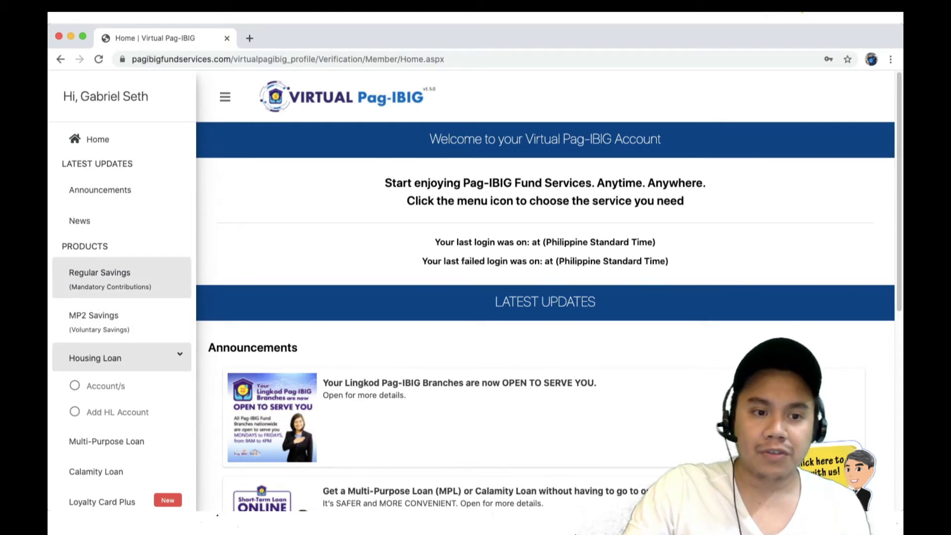
{"action": "left_click", "coordinate": [106, 279]}
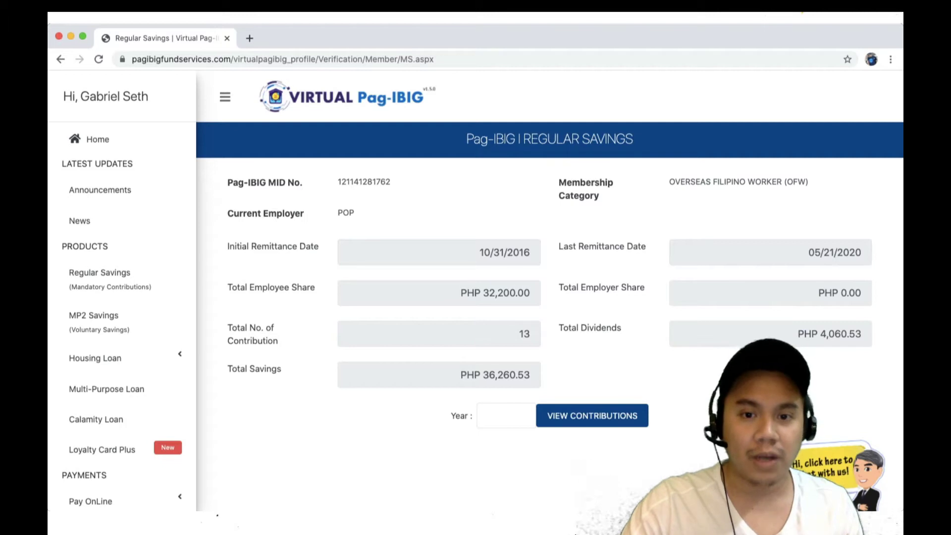
Step: Highlight the Initial Remittance Date of 10/31/2016 in the Regular Savings summary
{"action": "left_click_drag", "start_coordinate": [478, 253], "coordinate": [531, 252]}
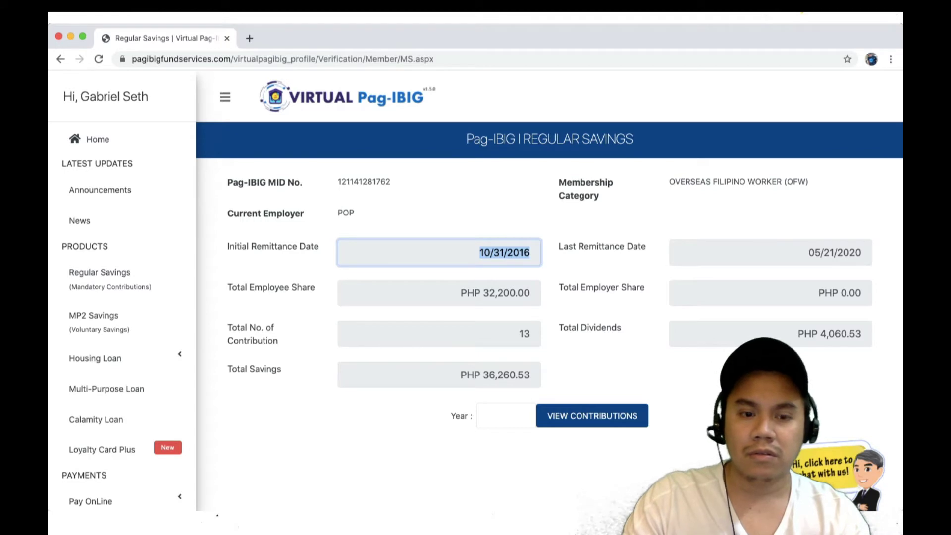
{"action": "left_click", "coordinate": [439, 292]}
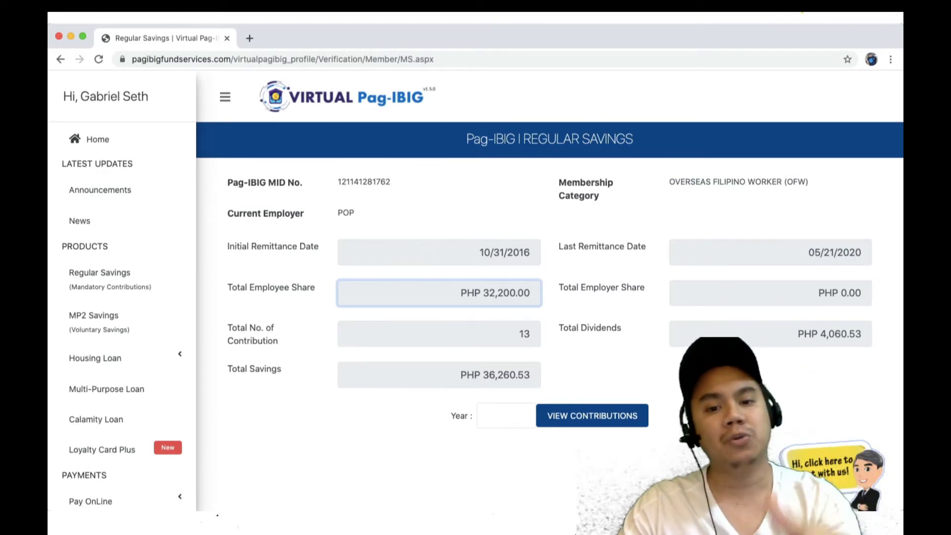
{"action": "double_click", "coordinate": [524, 334]}
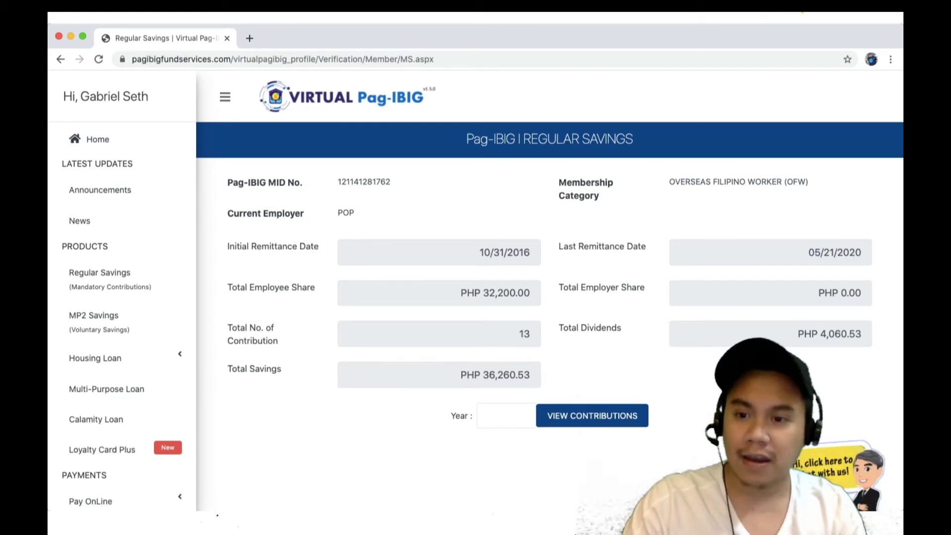
{"action": "left_click_drag", "start_coordinate": [864, 333], "coordinate": [798, 334]}
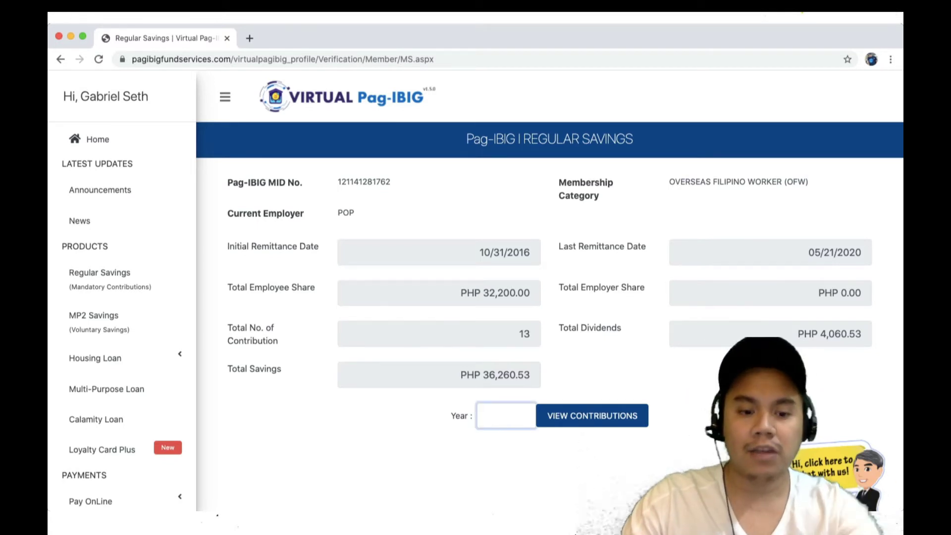
Step: Enter year 2016 and view its contributions
{"action": "type", "text": "2016"}
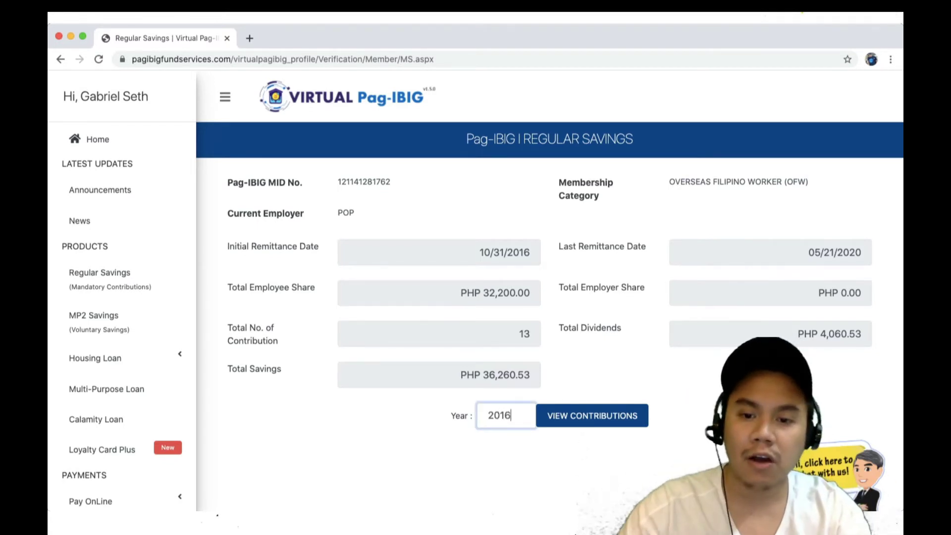
{"action": "key", "text": "Return"}
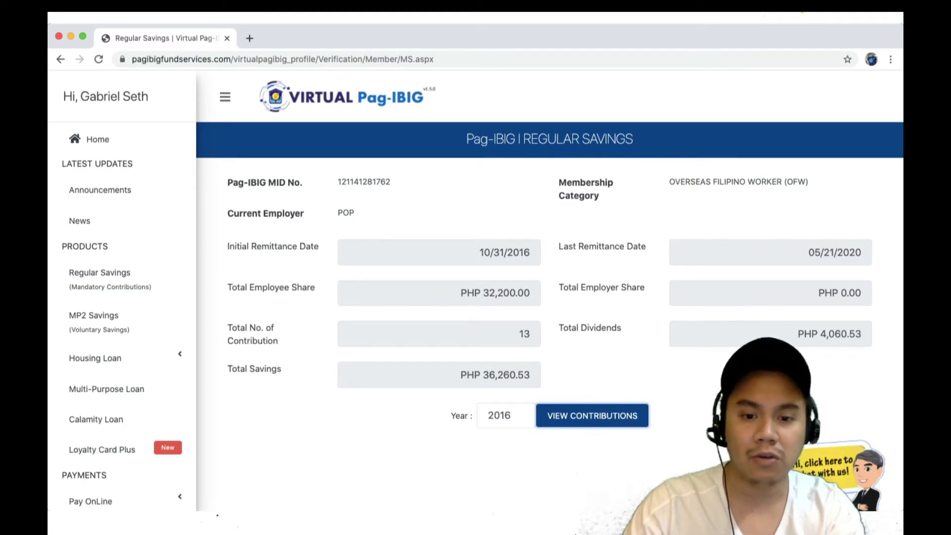
{"action": "scroll", "coordinate": [549, 290], "scroll_direction": "down", "scroll_amount": 3}
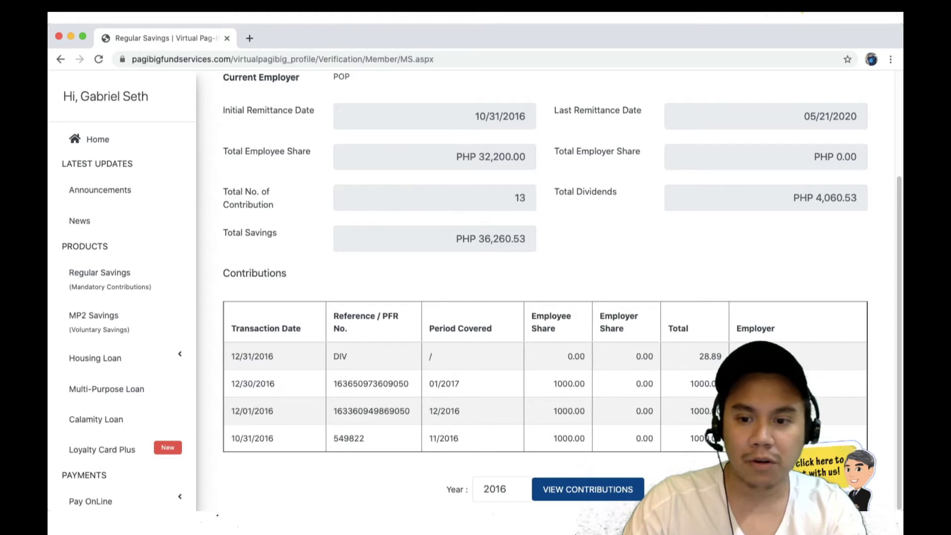
Step: Highlight the 1000.00 contribution rows for 11/2016, 12/2016 and 01/2017
{"action": "left_click_drag", "start_coordinate": [429, 439], "coordinate": [721, 438]}
{"action": "left_click", "coordinate": [722, 439]}
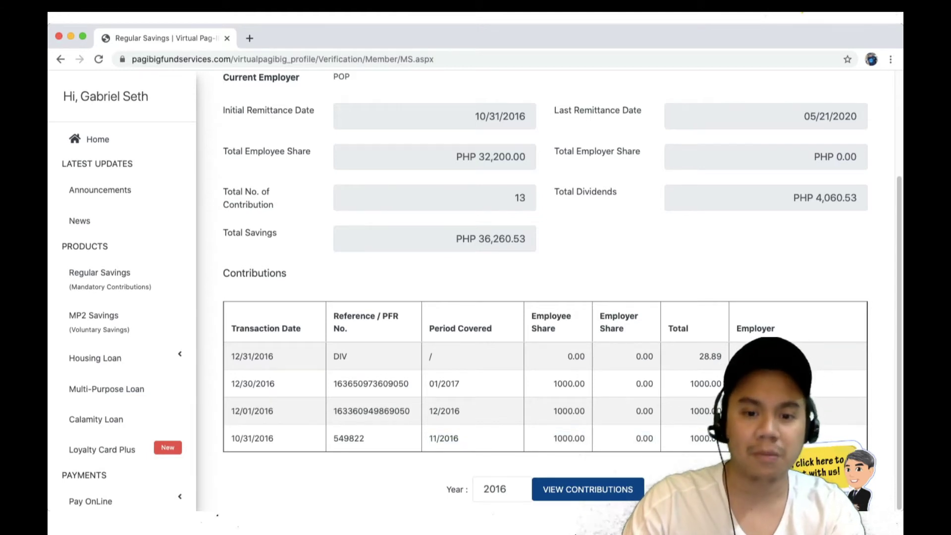
{"action": "left_click_drag", "start_coordinate": [429, 411], "coordinate": [649, 412]}
{"action": "left_click", "coordinate": [649, 411]}
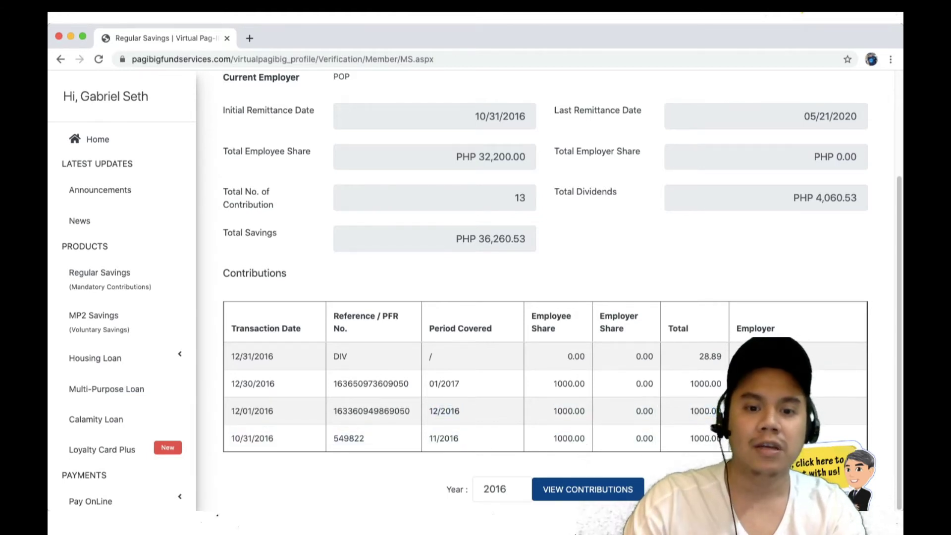
{"action": "left_click_drag", "start_coordinate": [429, 384], "coordinate": [704, 383]}
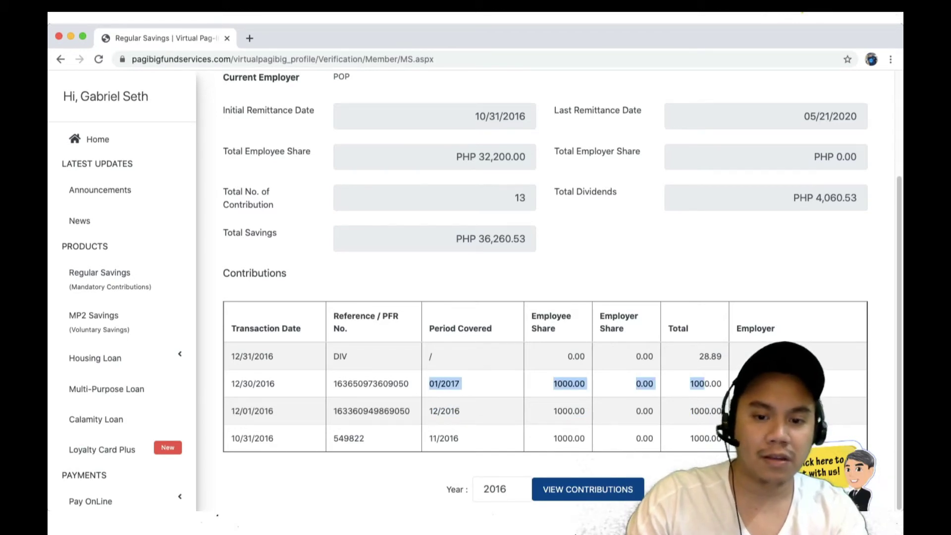
{"action": "key", "text": "Tab"}
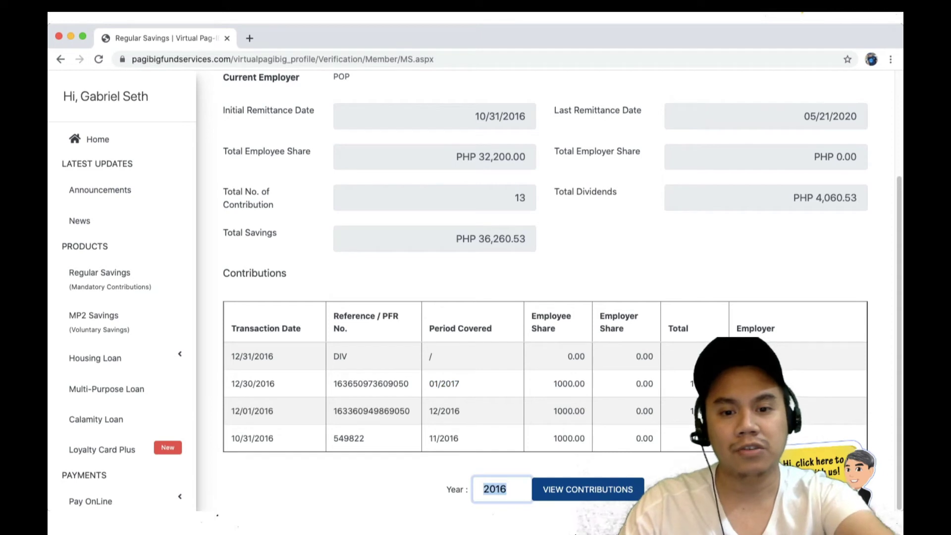
{"action": "key", "text": "Tab"}
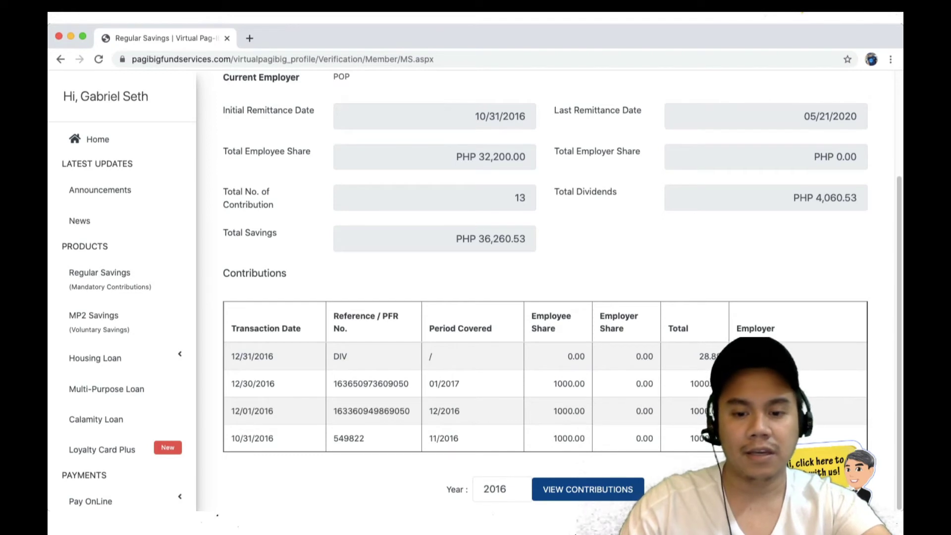
Step: Change the Year from 2016 to 2017 and view its contributions
{"action": "left_click", "coordinate": [505, 489]}
{"action": "key", "text": "BackSpace"}
{"action": "type", "text": "7"}
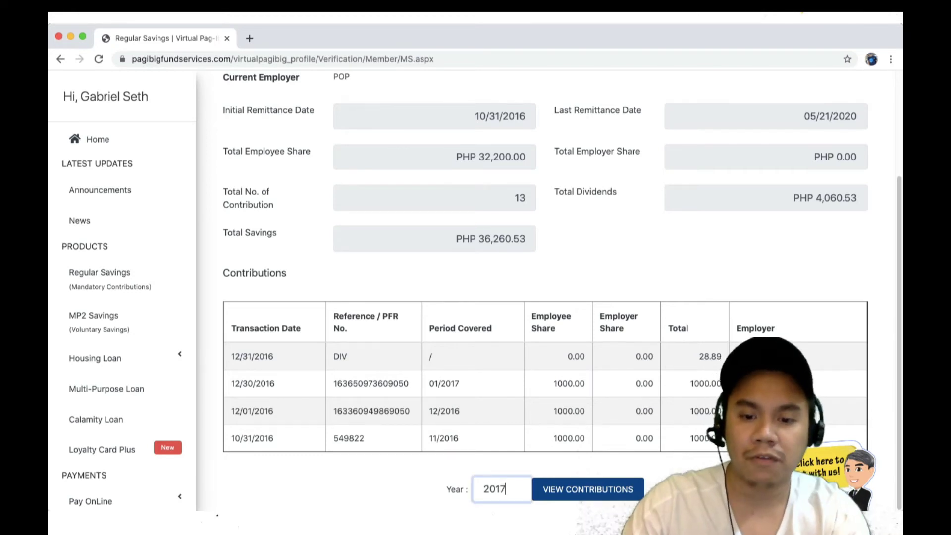
{"action": "key", "text": "Tab"}
{"action": "key", "text": "Return"}
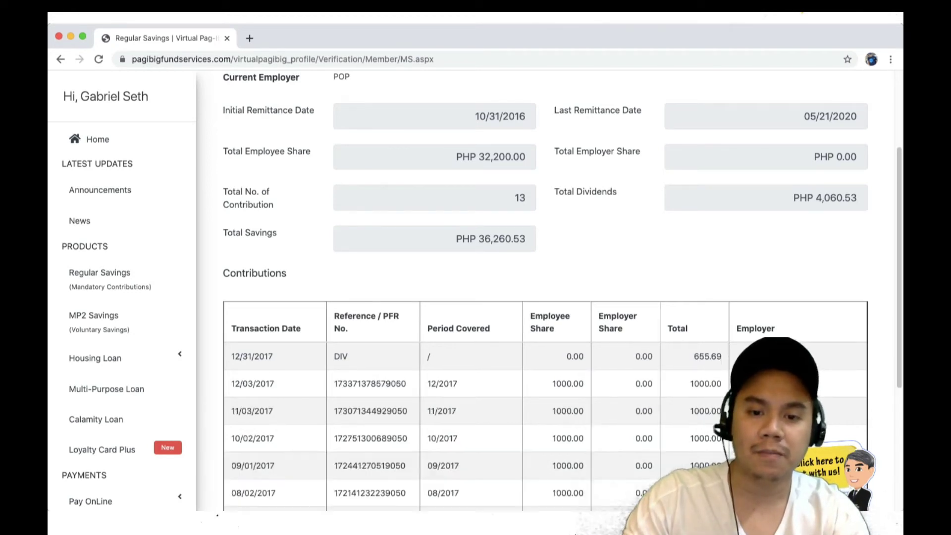
Step: Highlight the 2017 dividend total of 655.69
{"action": "scroll", "coordinate": [544, 290], "scroll_direction": "down", "scroll_amount": 7}
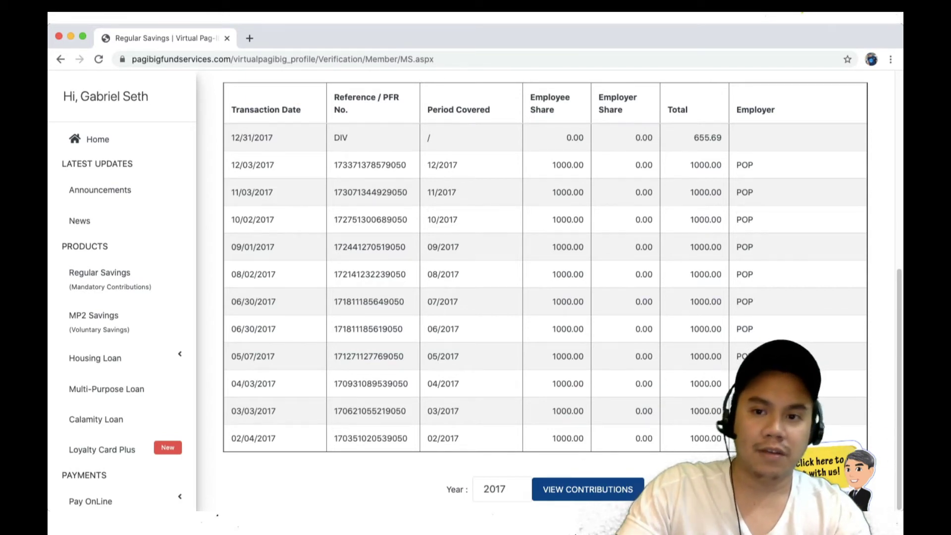
{"action": "scroll", "coordinate": [545, 290], "scroll_direction": "up", "scroll_amount": 1}
{"action": "scroll", "coordinate": [545, 290], "scroll_direction": "up", "scroll_amount": 1}
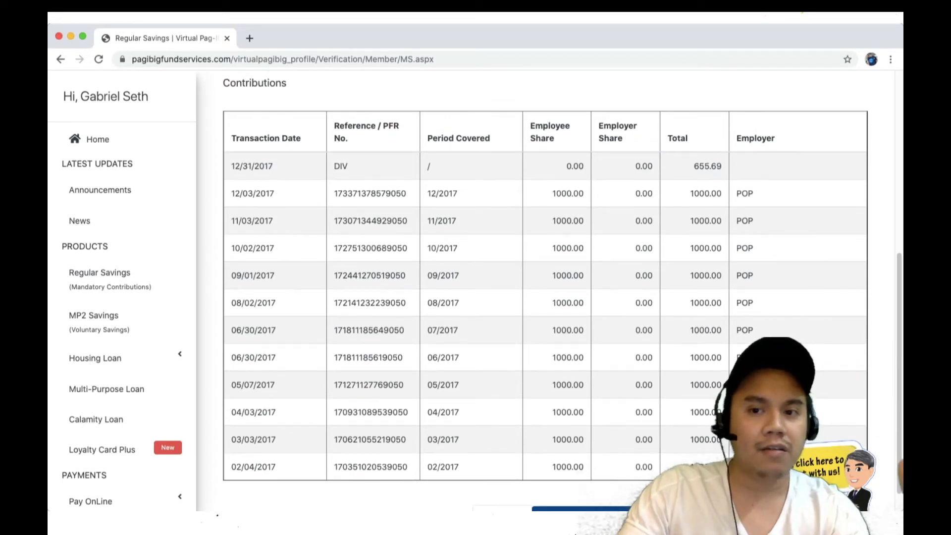
{"action": "left_click_drag", "start_coordinate": [723, 167], "coordinate": [693, 167]}
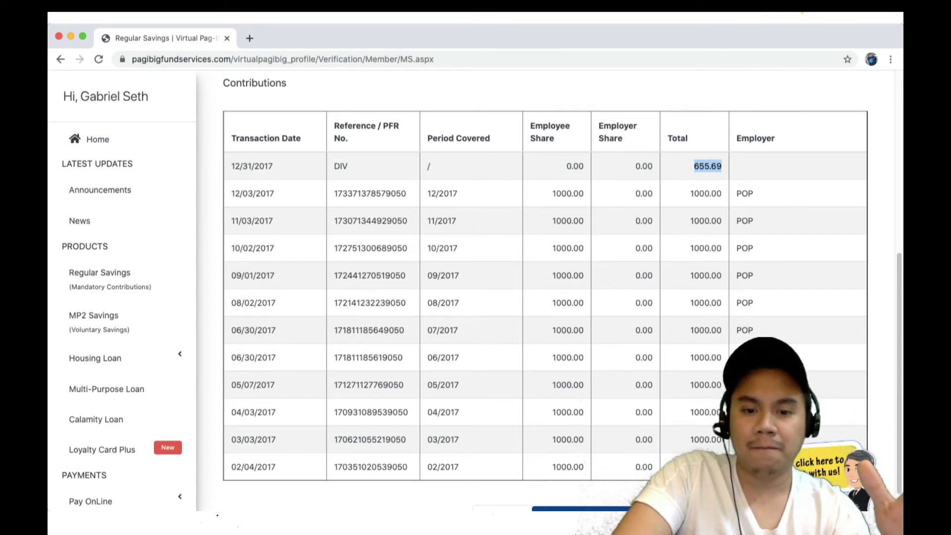
{"action": "scroll", "coordinate": [545, 297], "scroll_direction": "down", "scroll_amount": 1}
{"action": "left_click", "coordinate": [510, 489]}
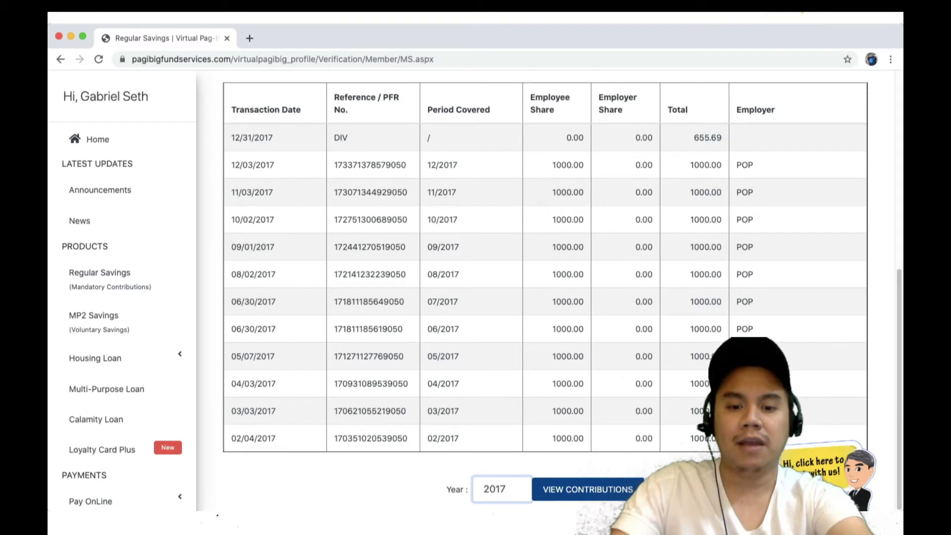
Step: Change the Year to 2018 and view its contributions
{"action": "key", "text": "BackSpace"}
{"action": "type", "text": "8"}
{"action": "key", "text": "Return"}
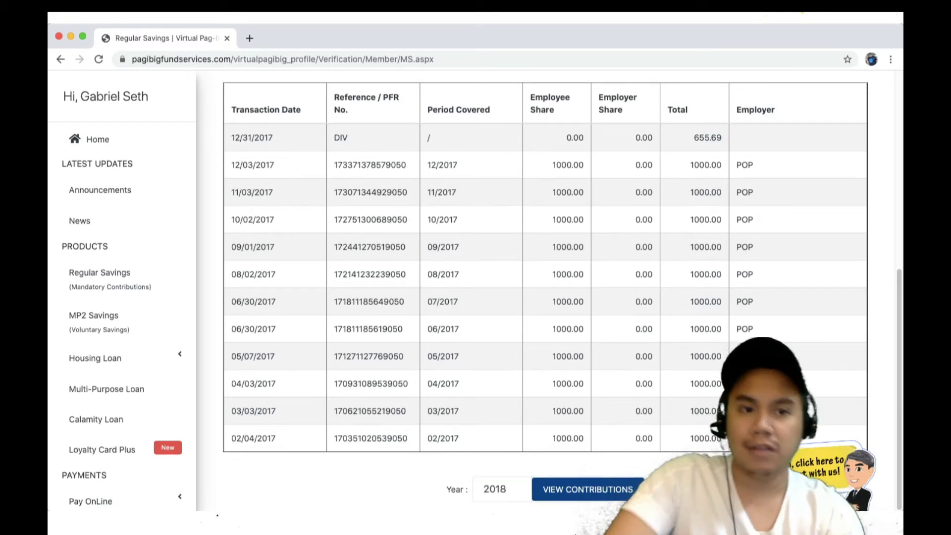
{"action": "scroll", "coordinate": [544, 297], "scroll_direction": "down", "scroll_amount": 2}
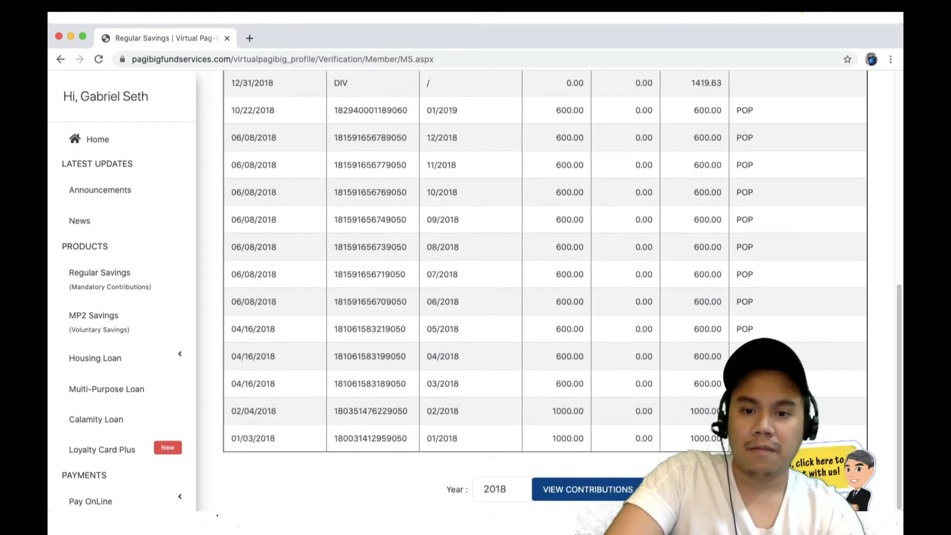
{"action": "scroll", "coordinate": [545, 297], "scroll_direction": "up", "scroll_amount": 1}
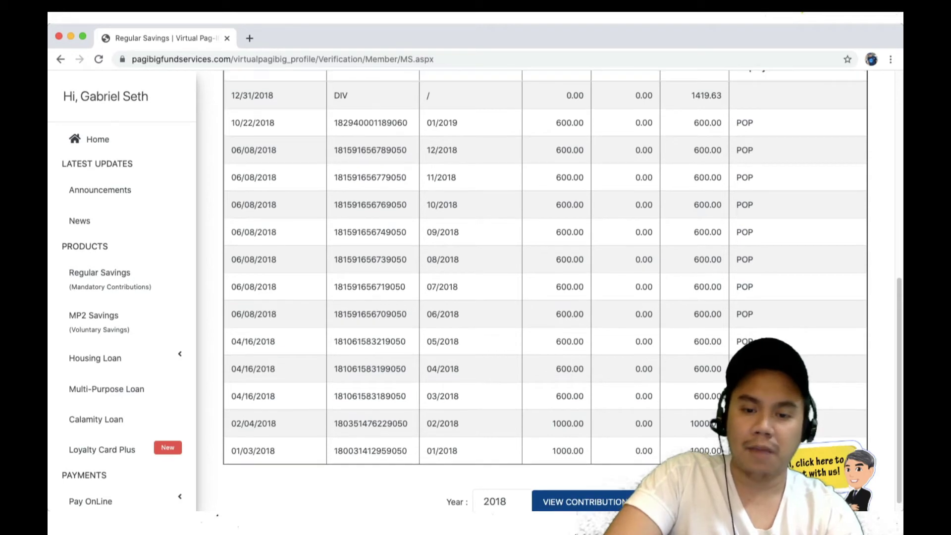
{"action": "scroll", "coordinate": [545, 297], "scroll_direction": "up", "scroll_amount": 1}
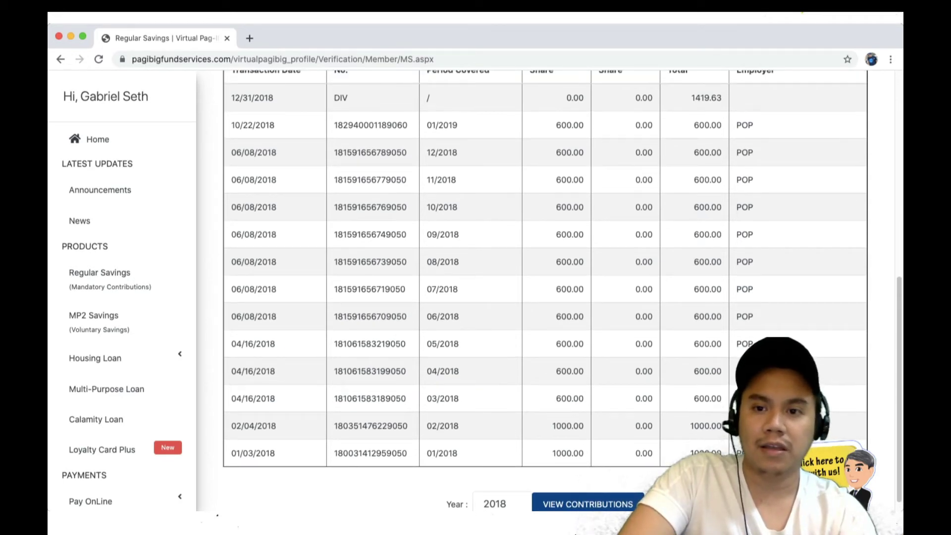
Step: Highlight the 600.00 share for 03/2018 and the 1419.63 dividend total
{"action": "double_click", "coordinate": [567, 399]}
{"action": "scroll", "coordinate": [568, 398], "scroll_direction": "up", "scroll_amount": 4}
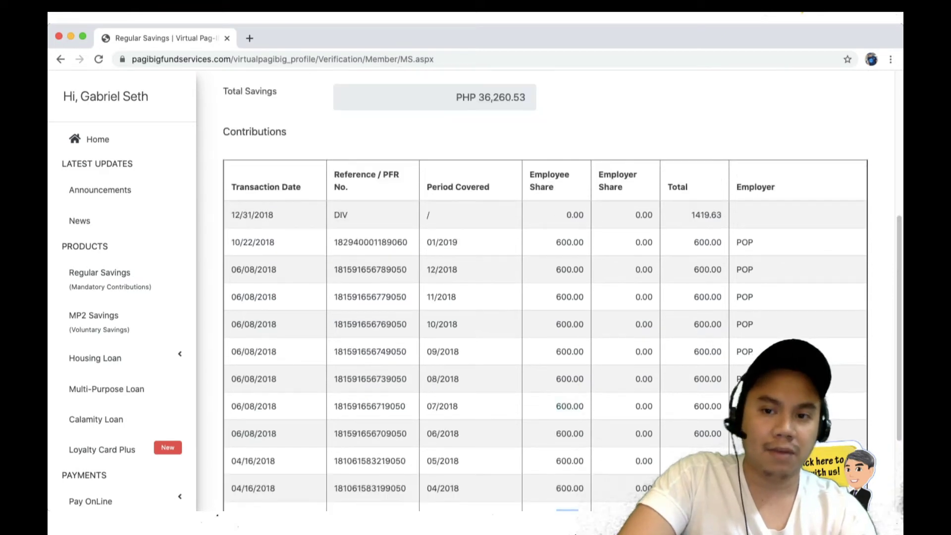
{"action": "left_click_drag", "start_coordinate": [692, 214], "coordinate": [722, 215]}
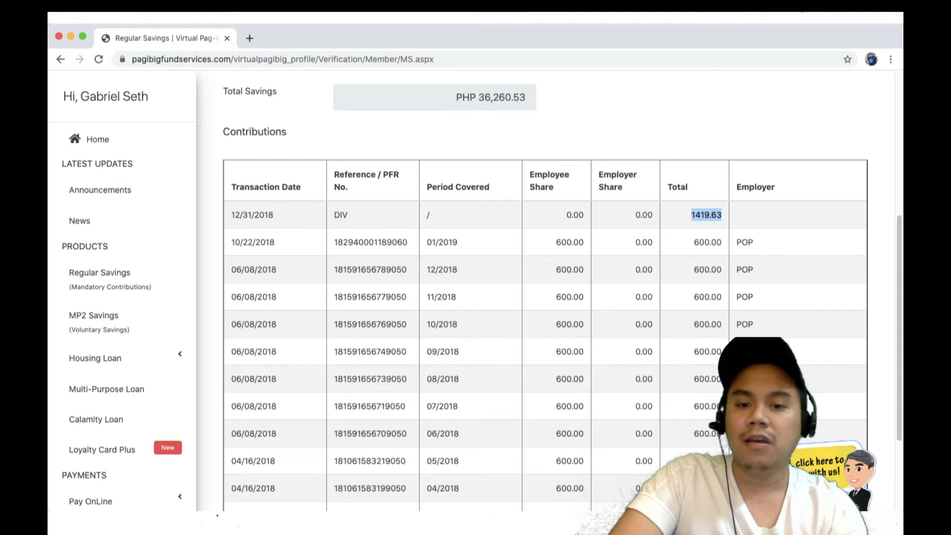
{"action": "scroll", "coordinate": [545, 297], "scroll_direction": "down", "scroll_amount": 3}
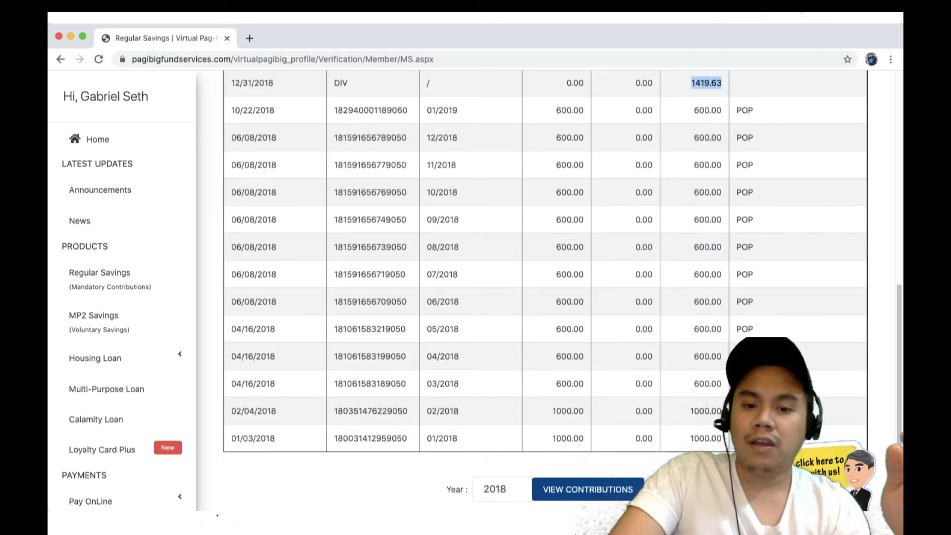
Step: Change the Year to 2019 and load its contributions
{"action": "left_click", "coordinate": [508, 490]}
{"action": "key", "text": "BackSpace"}
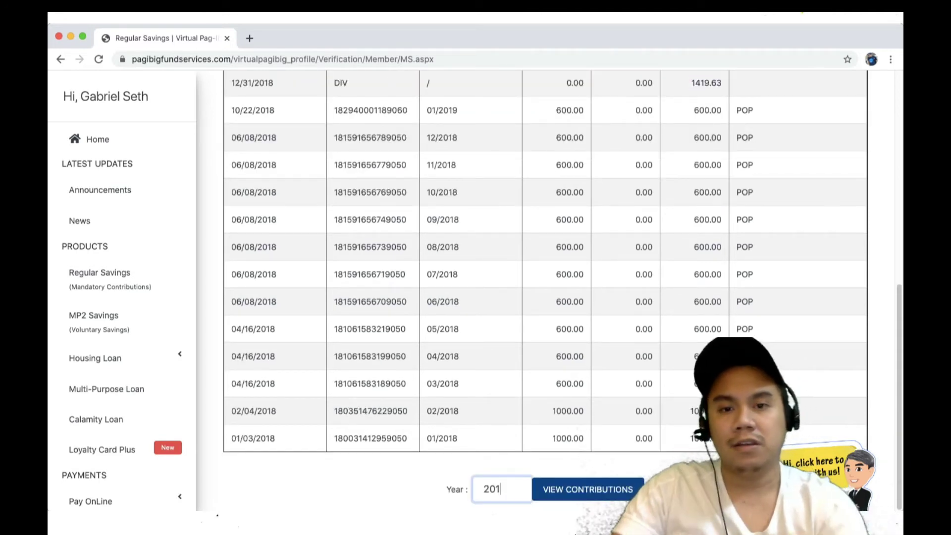
{"action": "type", "text": "9"}
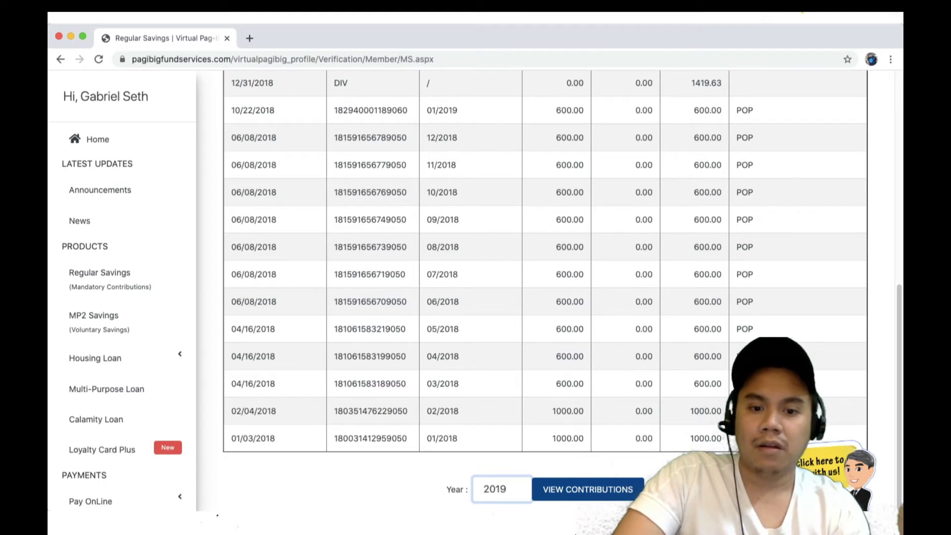
{"action": "key", "text": "Return"}
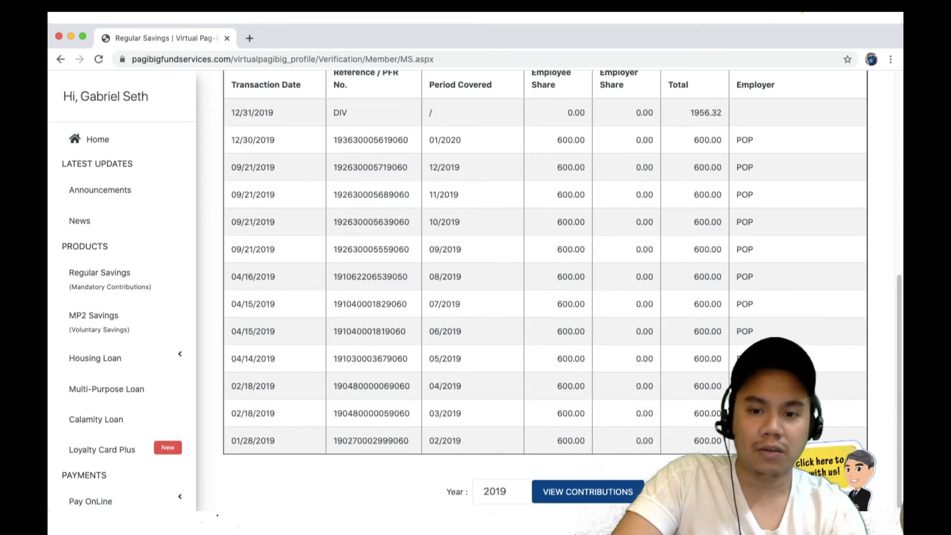
Step: Highlight two 600.00 Employee Share amounts in the 2019 table and select the Year value
{"action": "scroll", "coordinate": [545, 287], "scroll_direction": "up", "scroll_amount": 1}
{"action": "left_click_drag", "start_coordinate": [585, 434], "coordinate": [562, 434]}
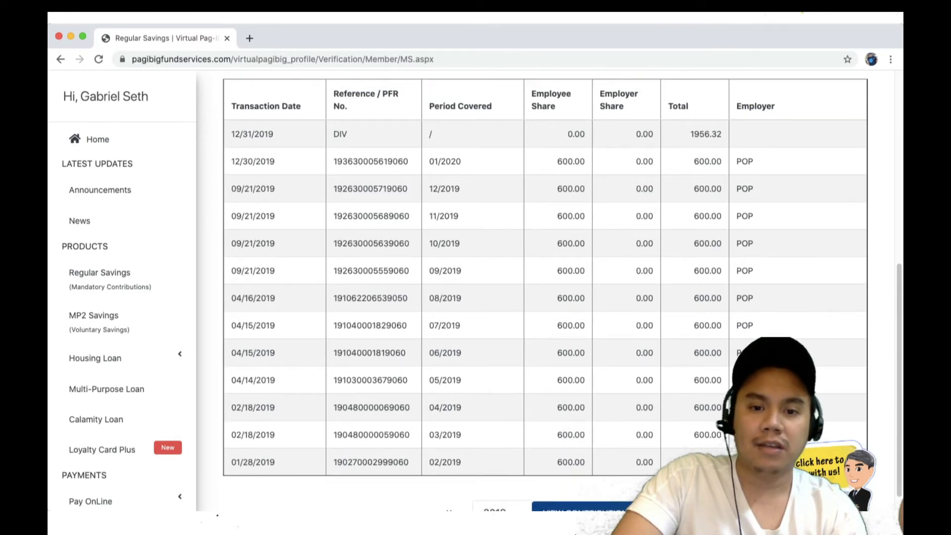
{"action": "left_click_drag", "start_coordinate": [585, 352], "coordinate": [573, 352]}
{"action": "scroll", "coordinate": [575, 352], "scroll_direction": "down", "scroll_amount": 1}
{"action": "double_click", "coordinate": [494, 489]}
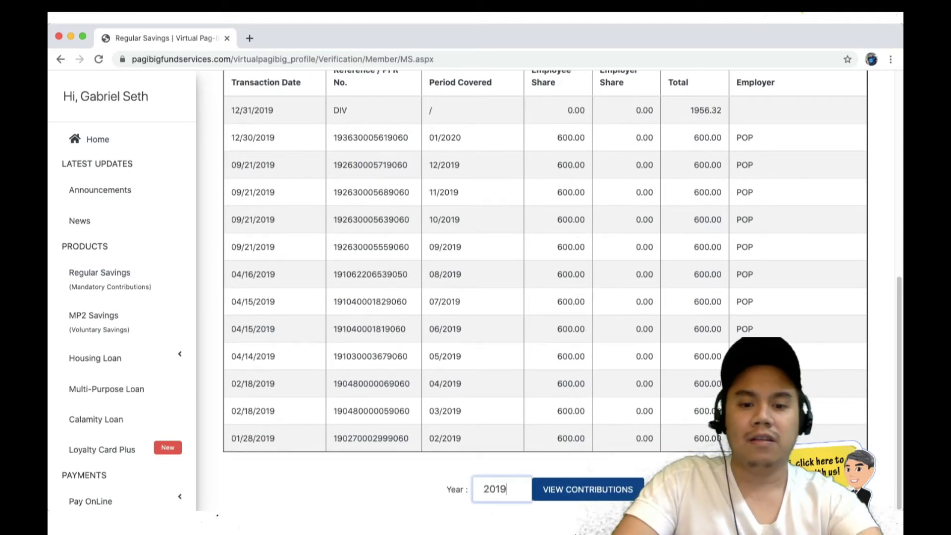
Step: Load the 2020 contributions, mark the 05/2020 600.00 share, then switch to the receipt email
{"action": "type", "text": "2020"}
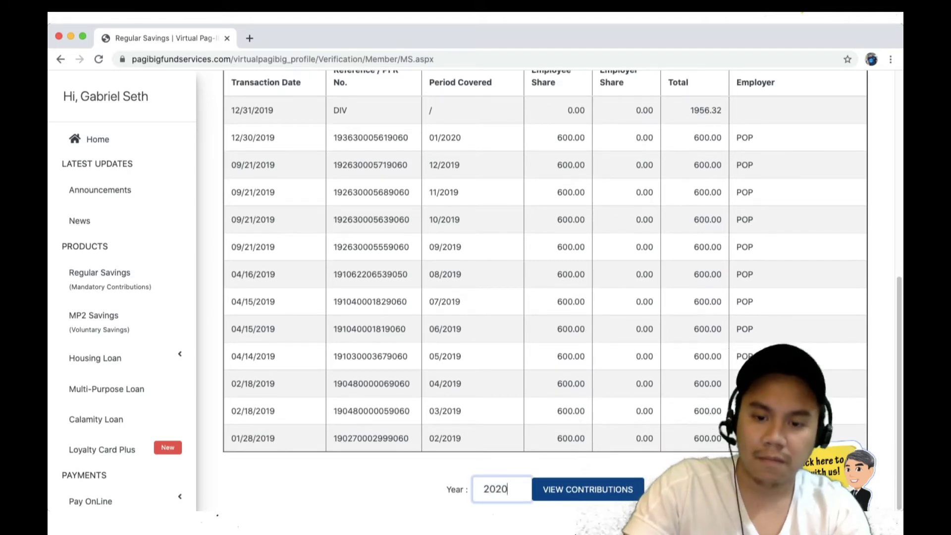
{"action": "key", "text": "Return"}
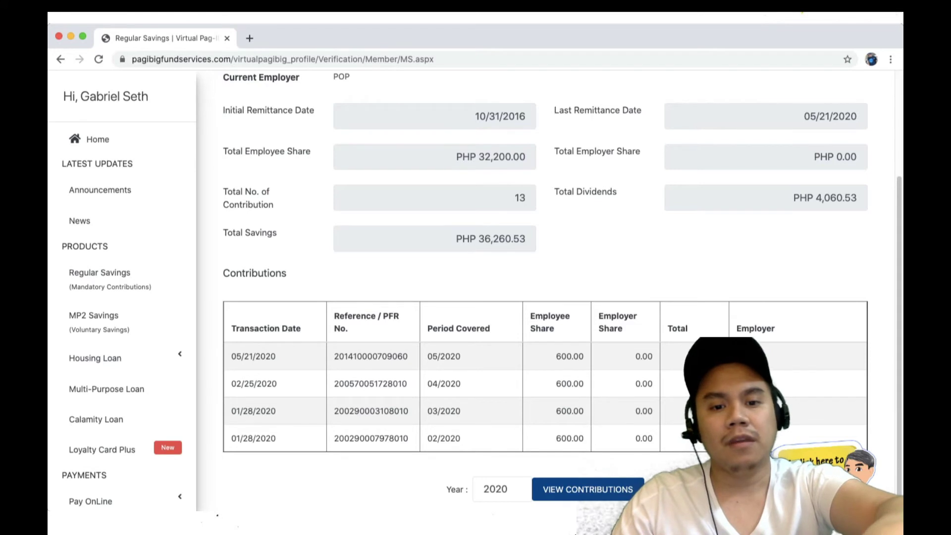
{"action": "scroll", "coordinate": [563, 292], "scroll_direction": "up", "scroll_amount": 1}
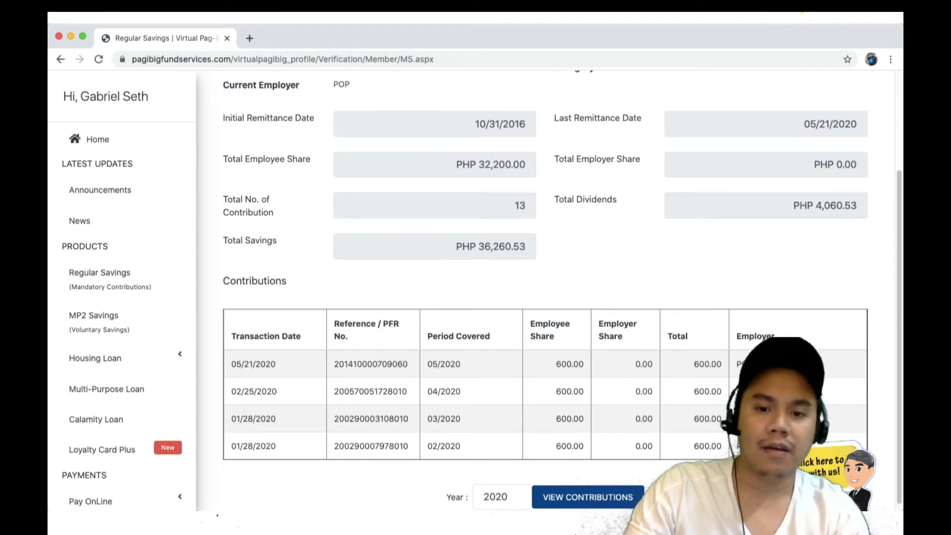
{"action": "double_click", "coordinate": [570, 364]}
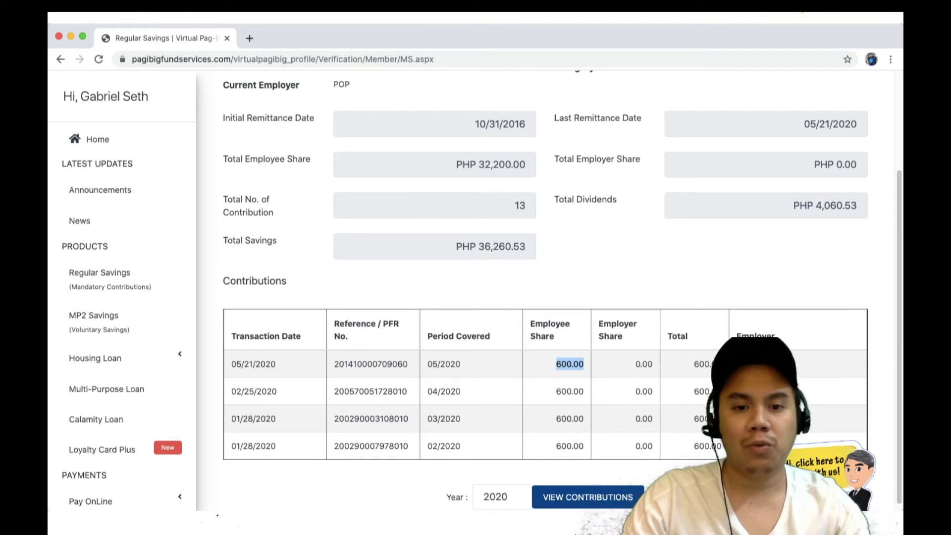
{"action": "key", "text": "super+Tab"}
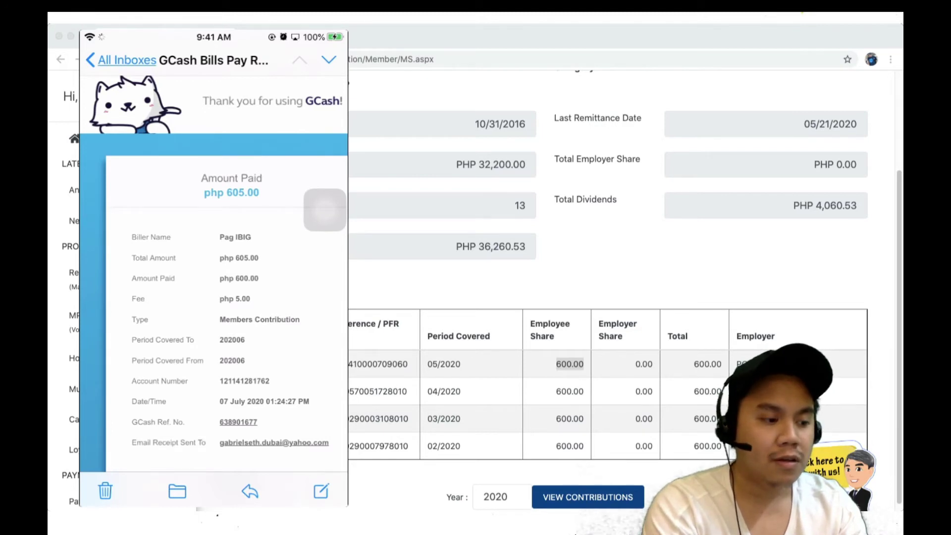
Step: Scroll through the GCash Bills Pay receipt for the 600.00 Pag-IBIG payment
{"action": "scroll", "coordinate": [213, 272], "scroll_direction": "up", "scroll_amount": 5}
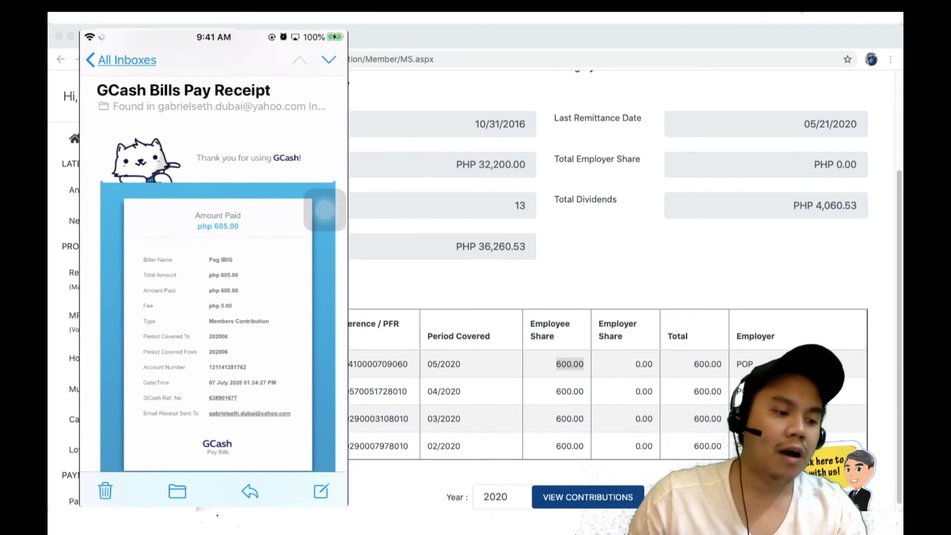
{"action": "scroll", "coordinate": [218, 273], "scroll_direction": "down", "scroll_amount": 3}
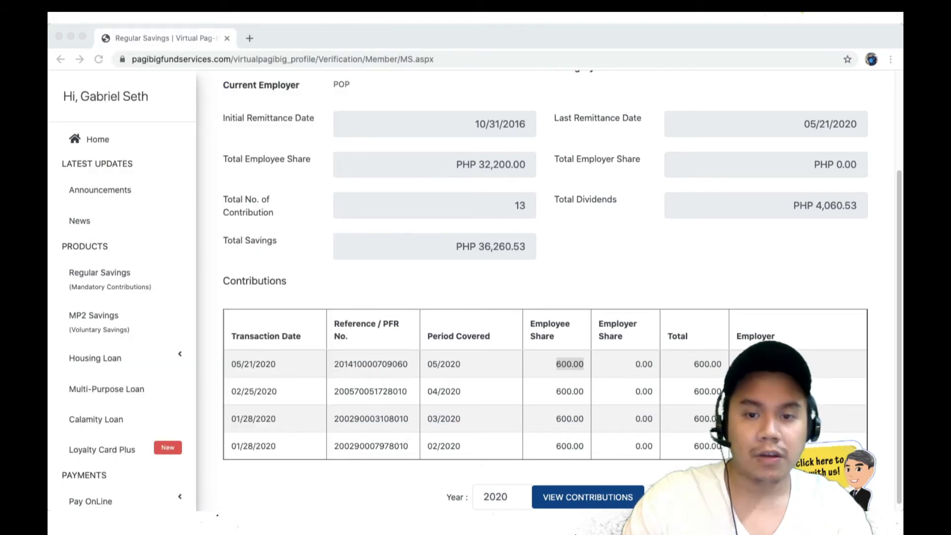
Step: Open the Pay OnLine Regular Savings form from the sidebar, with Period Covered From set to JULY 2020
{"action": "key", "text": "super+Tab"}
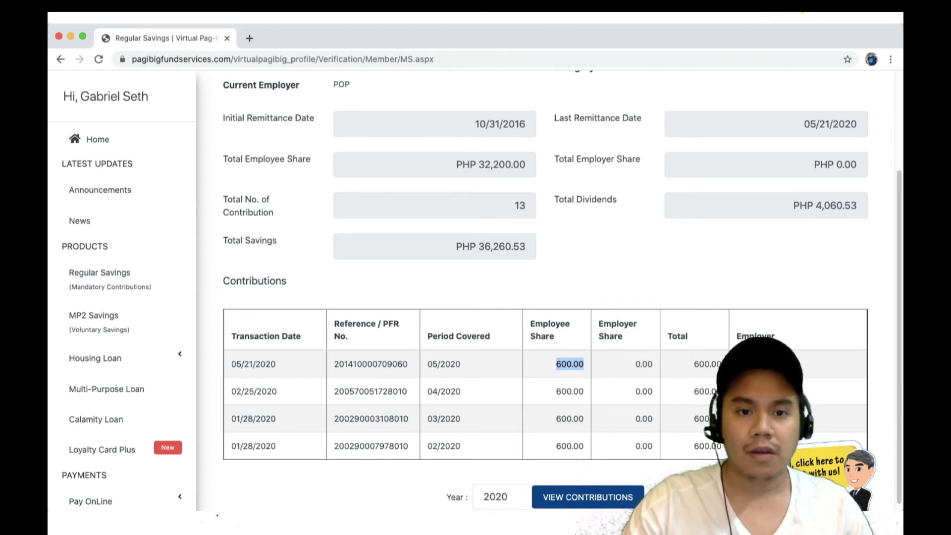
{"action": "scroll", "coordinate": [563, 291], "scroll_direction": "down", "scroll_amount": 1}
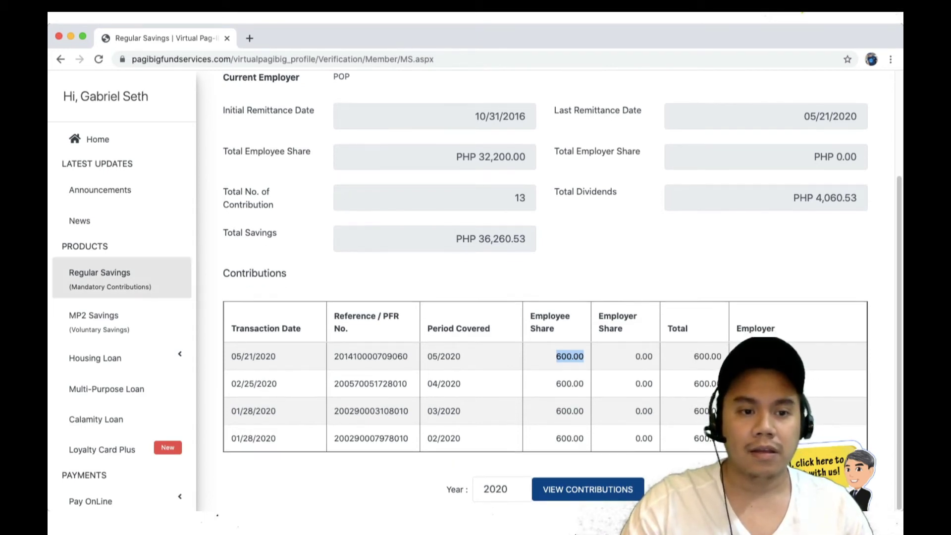
{"action": "scroll", "coordinate": [122, 277], "scroll_direction": "down", "scroll_amount": 4}
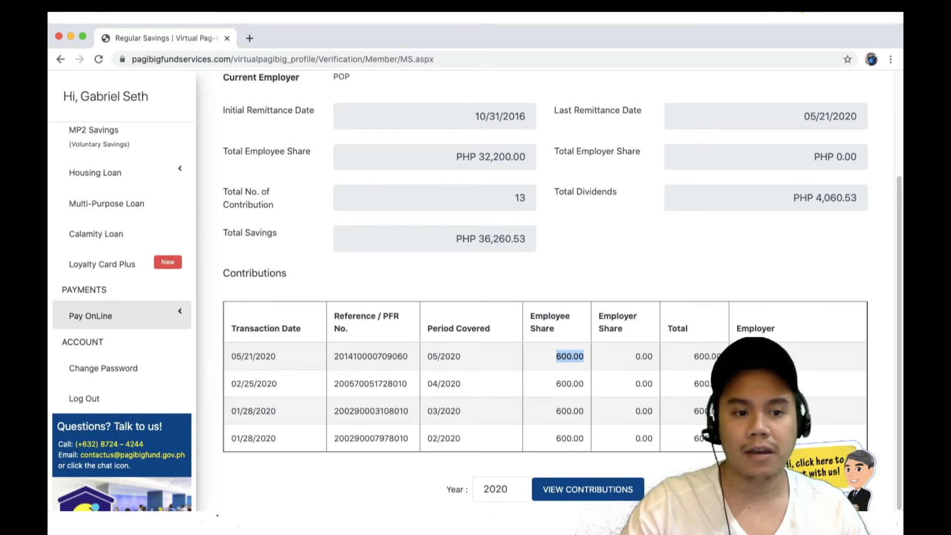
{"action": "left_click", "coordinate": [119, 316]}
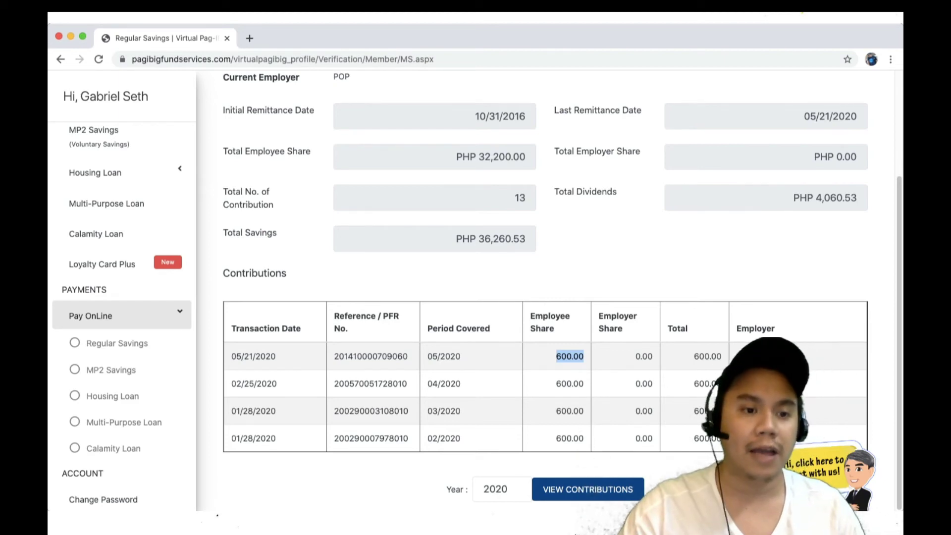
{"action": "left_click", "coordinate": [117, 343]}
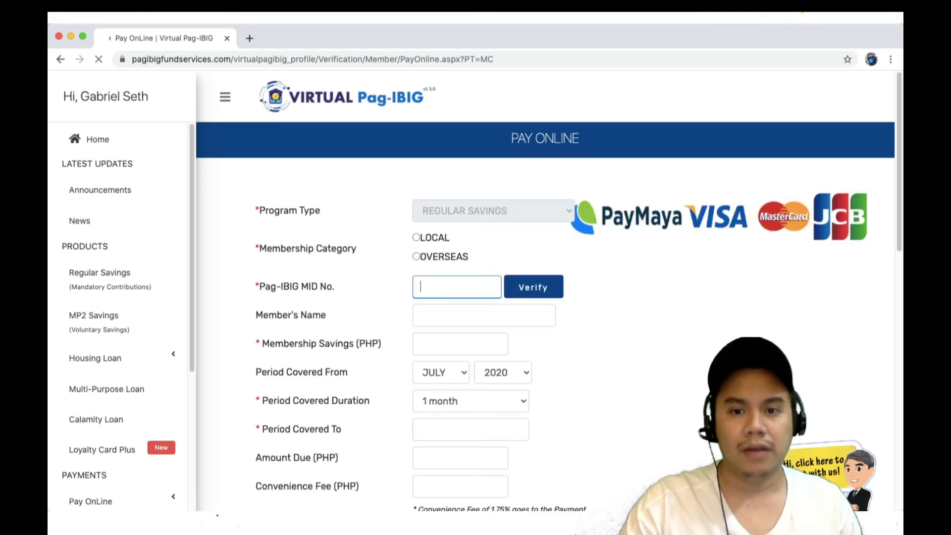
Step: Enter the member's MID number, choose OVERSEAS membership, and verify it so the member's name fills in
{"action": "scroll", "coordinate": [545, 293], "scroll_direction": "down", "scroll_amount": 1}
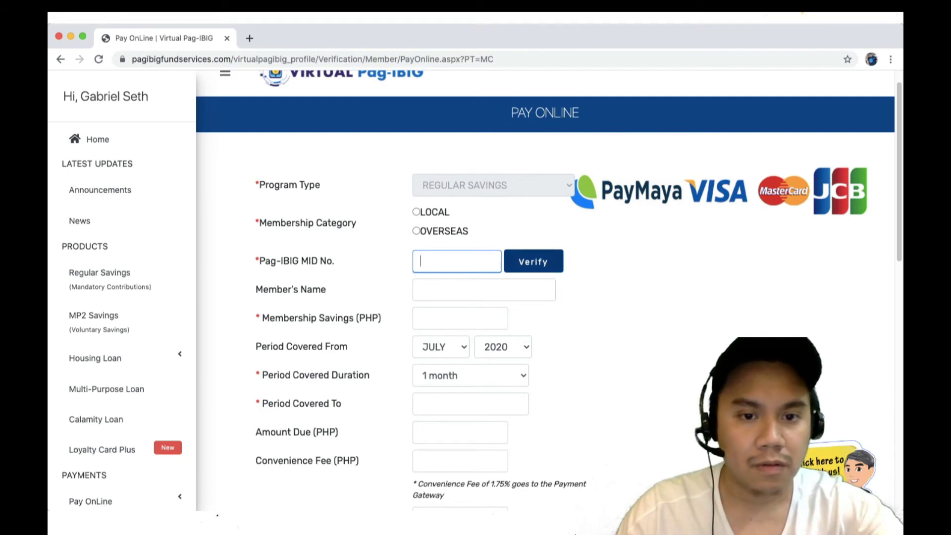
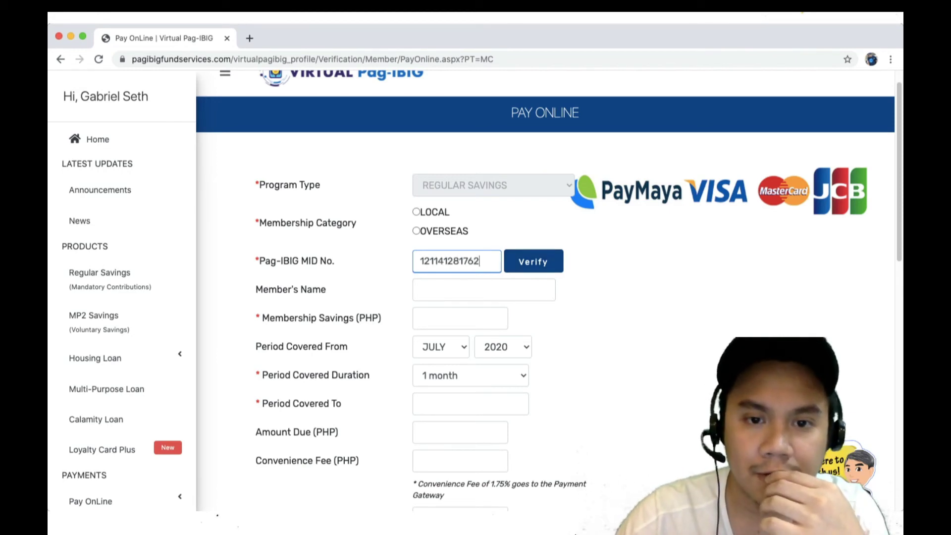
{"action": "left_click", "coordinate": [416, 231]}
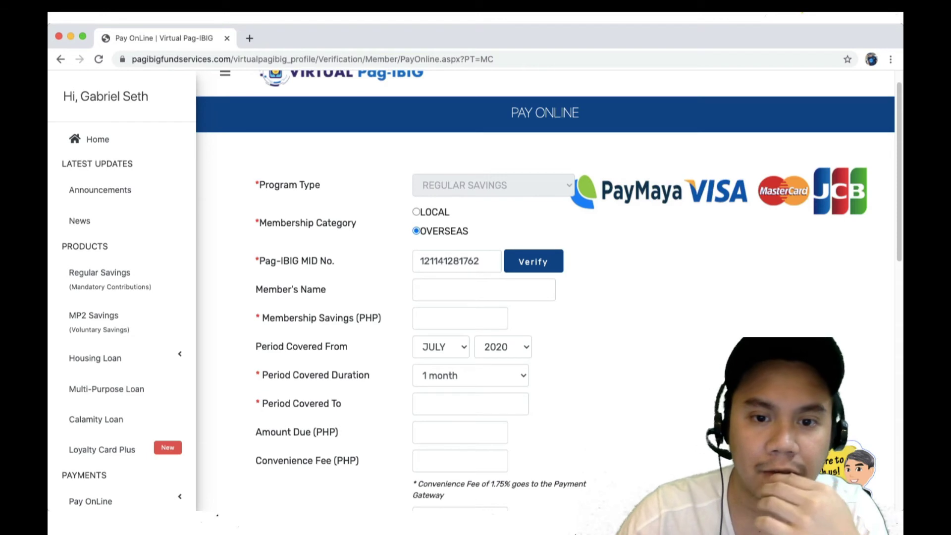
{"action": "left_click", "coordinate": [533, 261]}
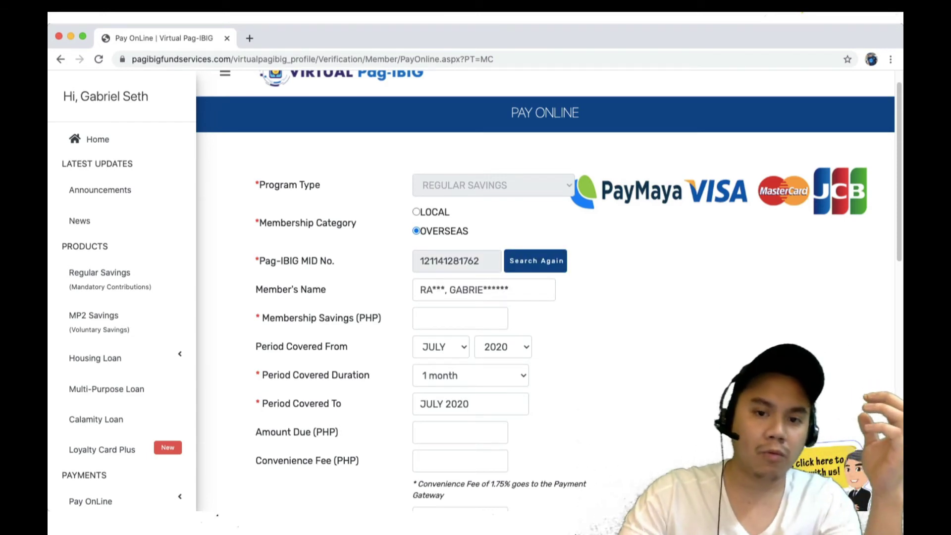
{"action": "left_click_drag", "start_coordinate": [420, 289], "coordinate": [508, 289]}
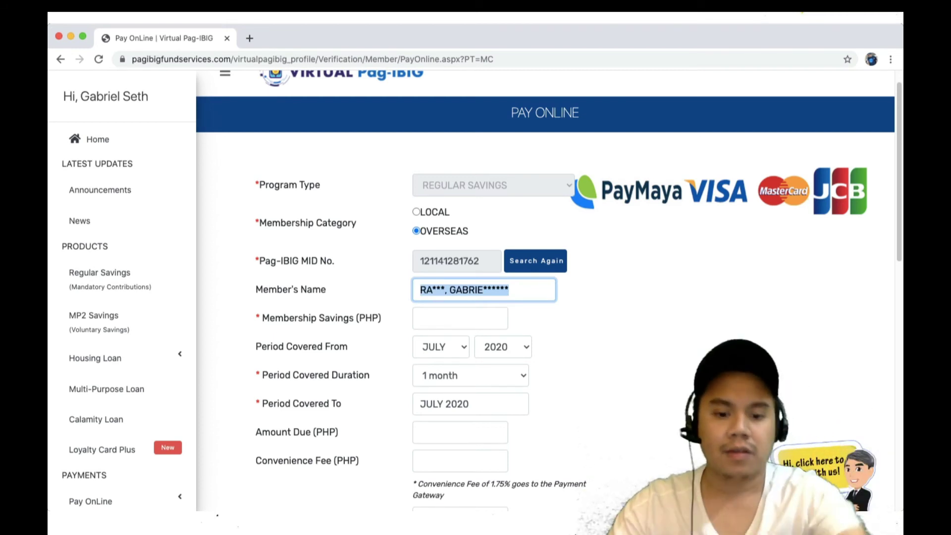
Step: Enter 600 as Membership Savings (PHP), giving a 10.50 convenience fee and 610.50 total due
{"action": "left_click", "coordinate": [499, 319]}
{"action": "type", "text": "600"}
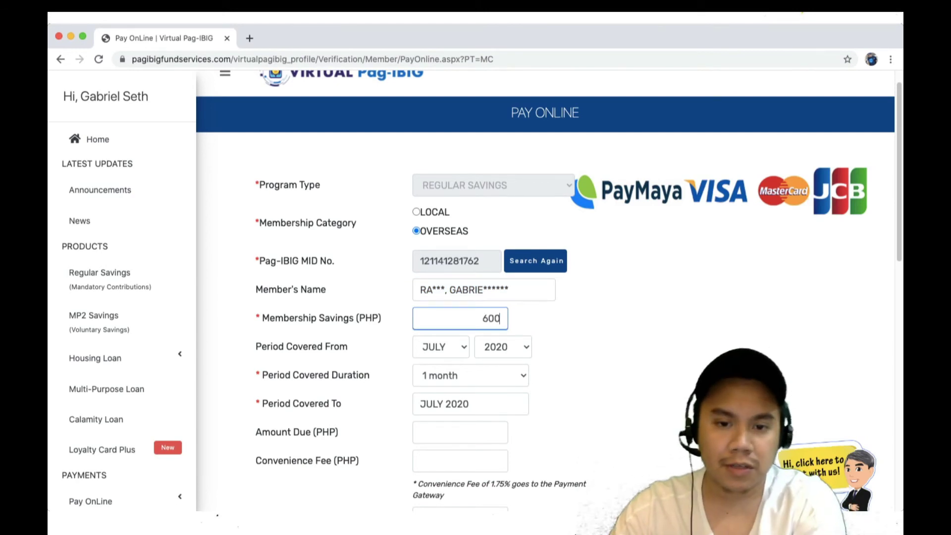
{"action": "key", "text": "Tab"}
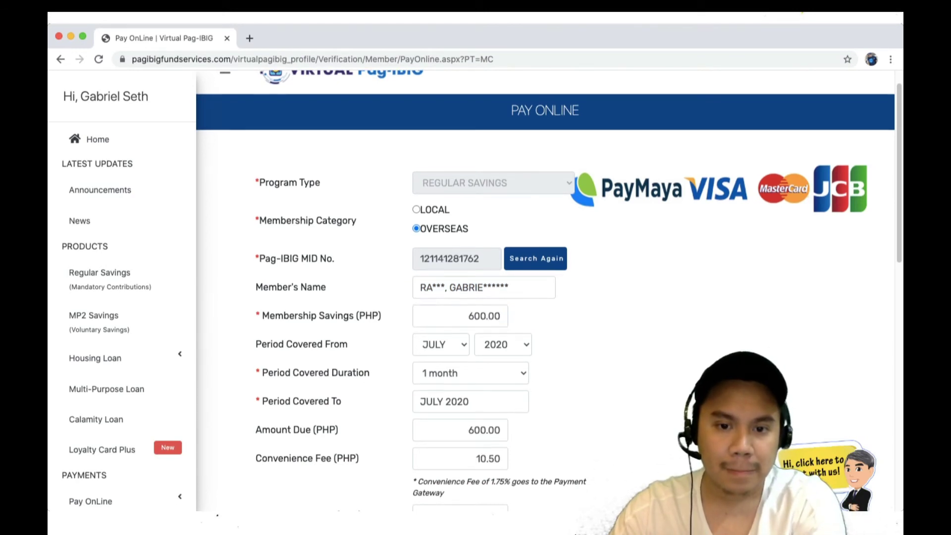
{"action": "scroll", "coordinate": [549, 290], "scroll_direction": "down", "scroll_amount": 1}
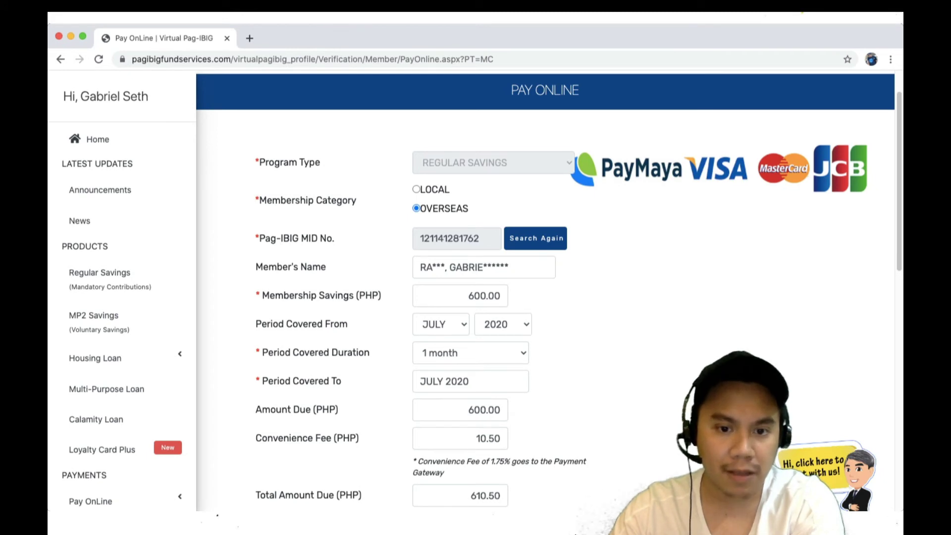
{"action": "scroll", "coordinate": [548, 291], "scroll_direction": "down", "scroll_amount": 1}
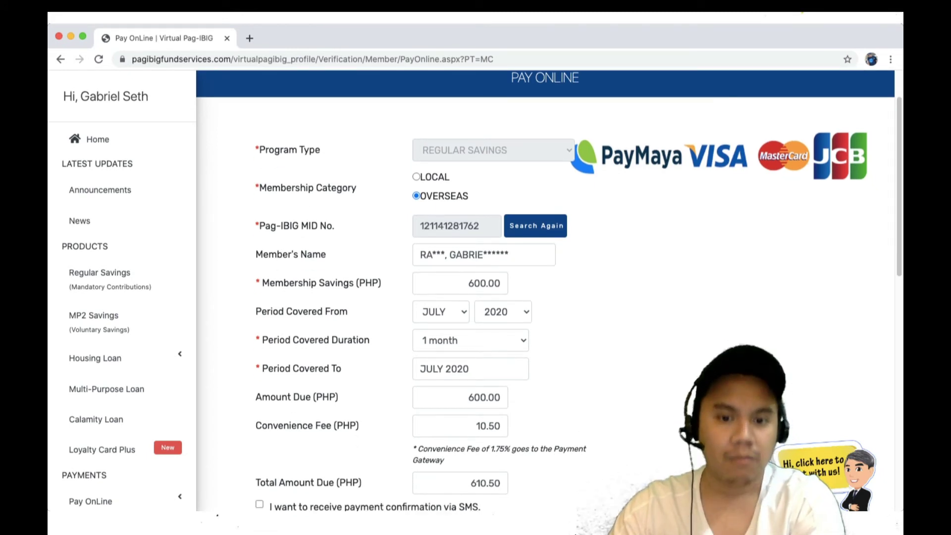
{"action": "scroll", "coordinate": [545, 290], "scroll_direction": "down", "scroll_amount": 1}
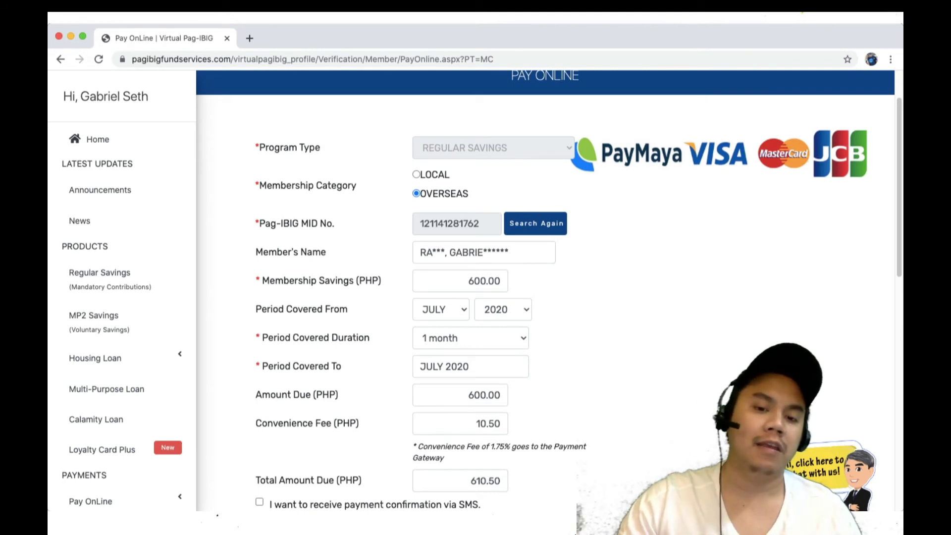
{"action": "scroll", "coordinate": [549, 290], "scroll_direction": "down", "scroll_amount": 1}
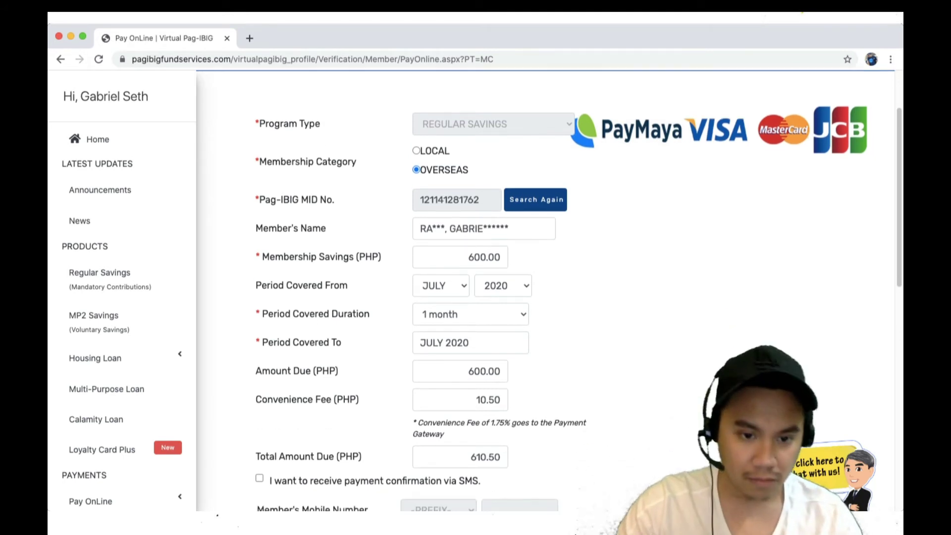
{"action": "scroll", "coordinate": [549, 290], "scroll_direction": "down", "scroll_amount": 2}
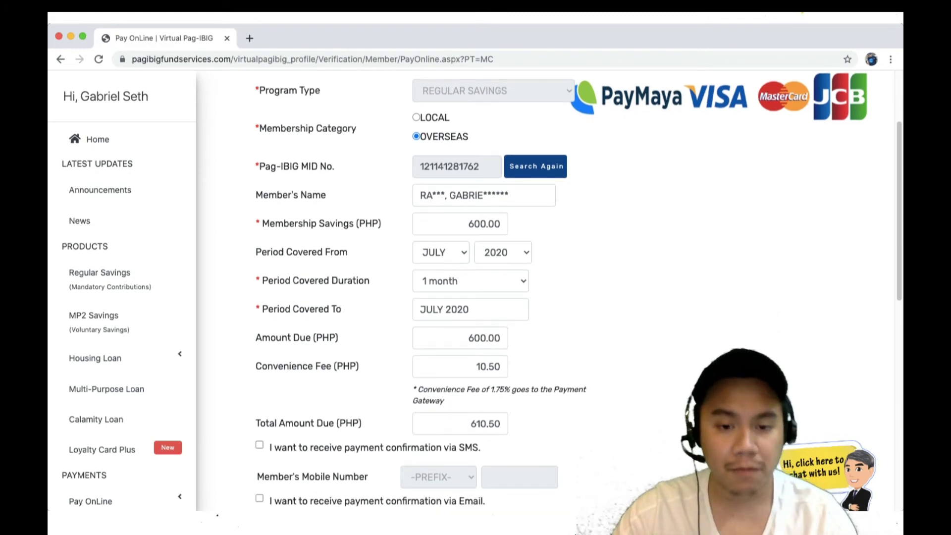
Step: Request SMS payment confirmation and start entering the member's mobile number prefix and digits
{"action": "left_click", "coordinate": [259, 445]}
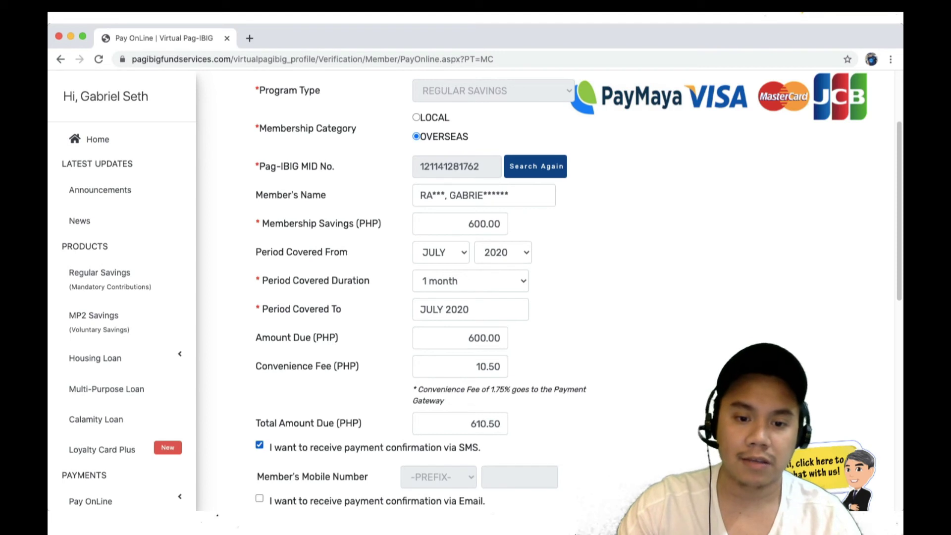
{"action": "scroll", "coordinate": [259, 445], "scroll_direction": "down", "scroll_amount": 1}
{"action": "key", "text": "Tab"}
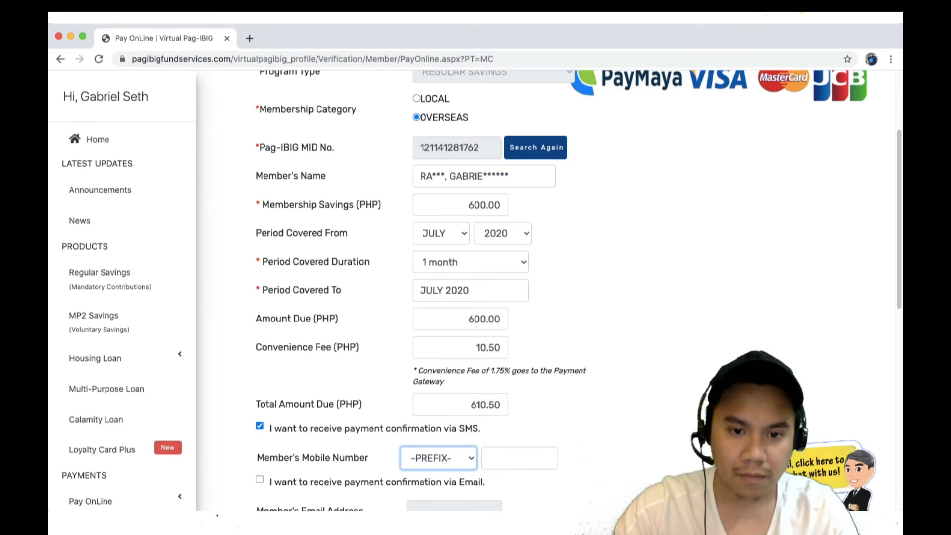
{"action": "type", "text": "0928"}
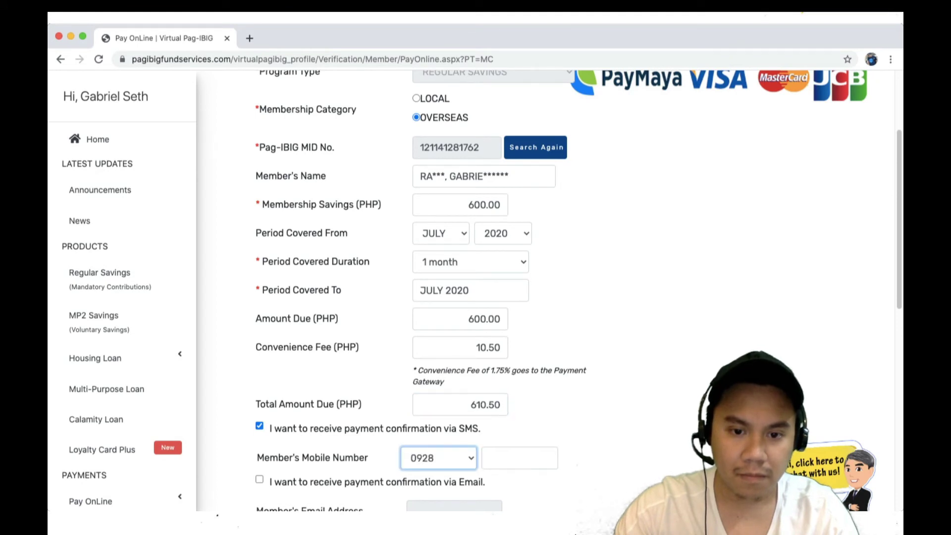
{"action": "type", "text": "0929"}
{"action": "key", "text": "Tab"}
{"action": "type", "text": "9"}
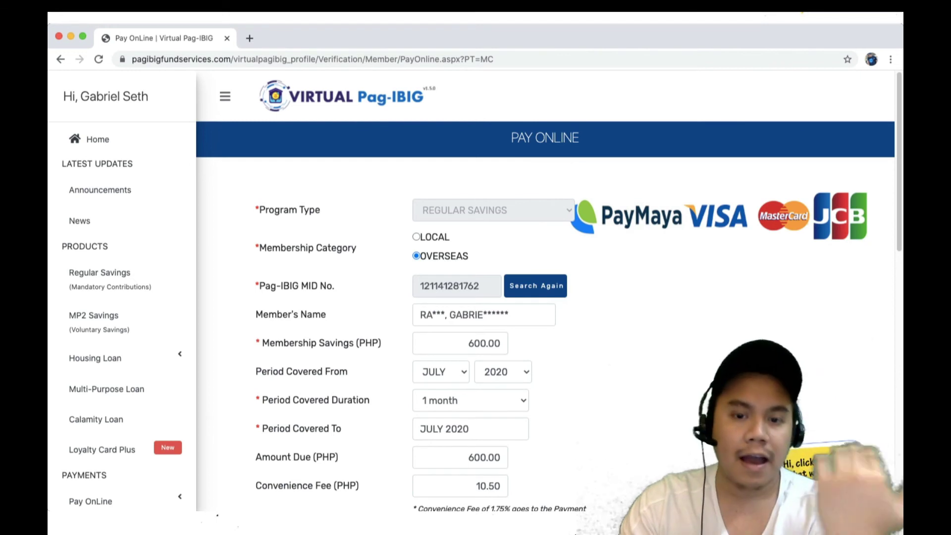
Step: Scroll down the filled Pay Online form
{"action": "scroll", "coordinate": [548, 290], "scroll_direction": "down", "scroll_amount": 1}
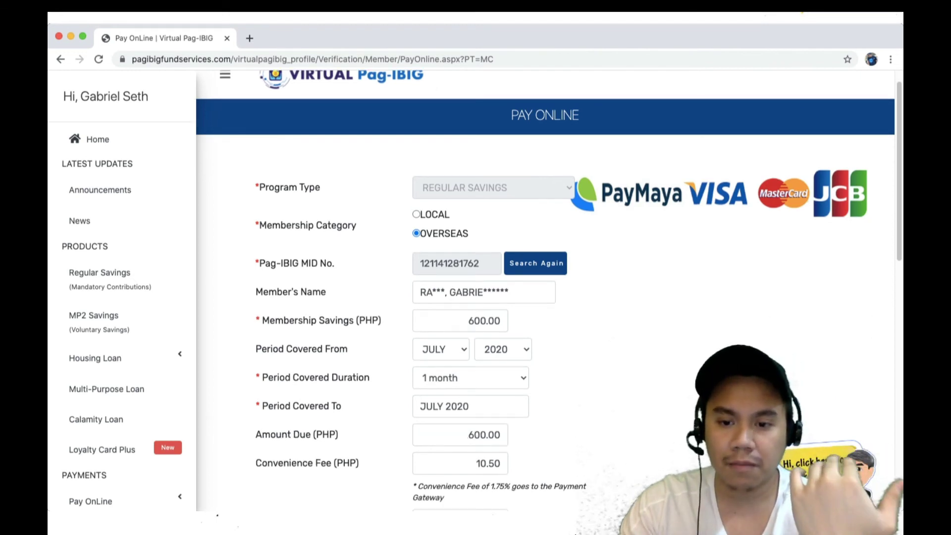